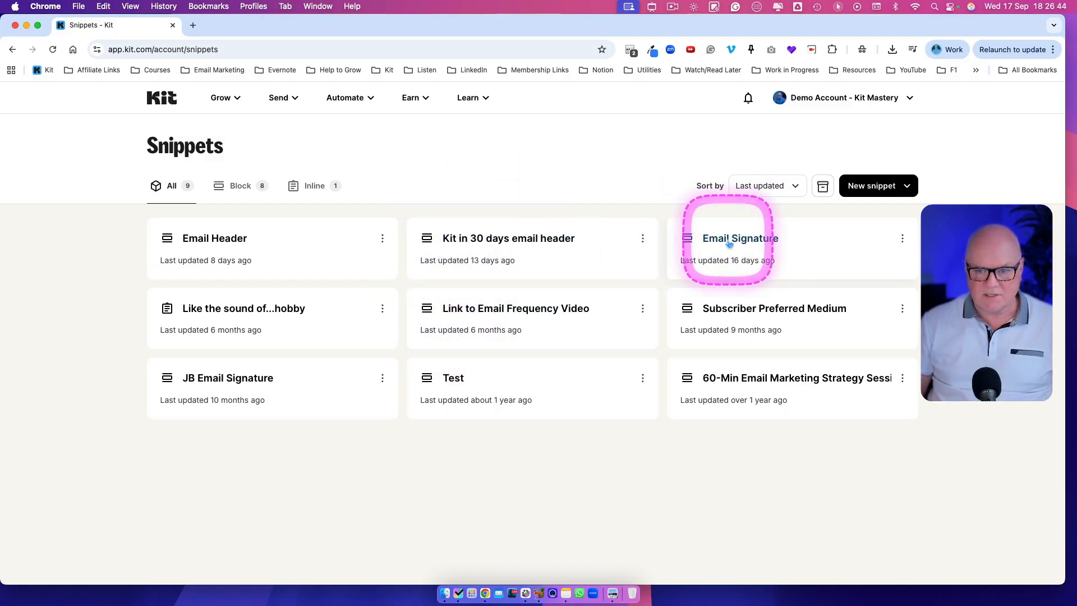
Step: Open the Email Signature snippet to examine its content, then close it
left_click(728, 240)
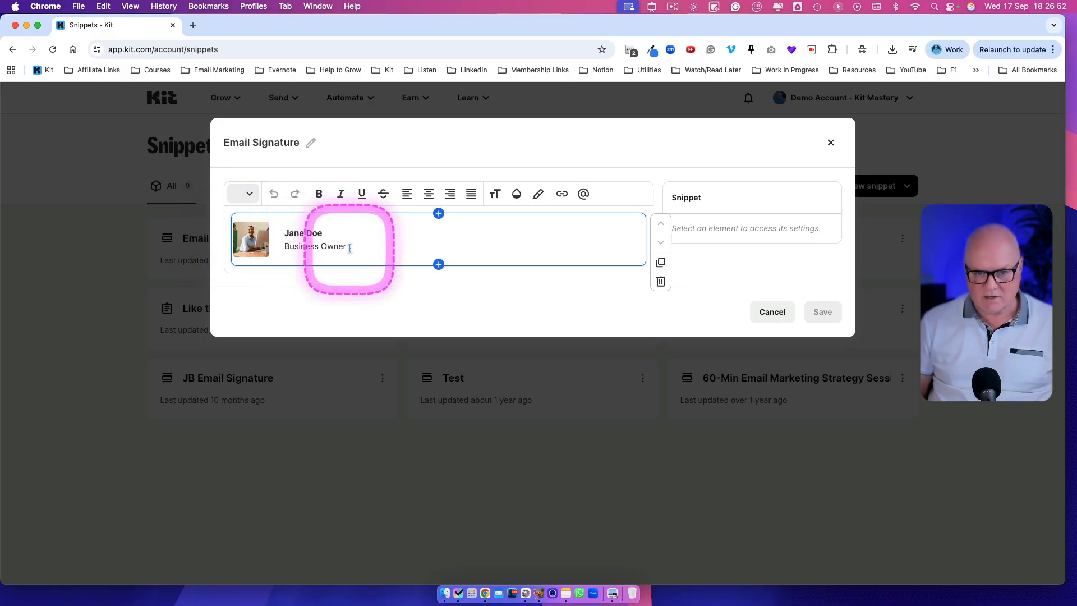
left_click(772, 313)
Step: Duplicate the browser tab and start a new broadcast from the Broadcasts page
right_click(126, 27)
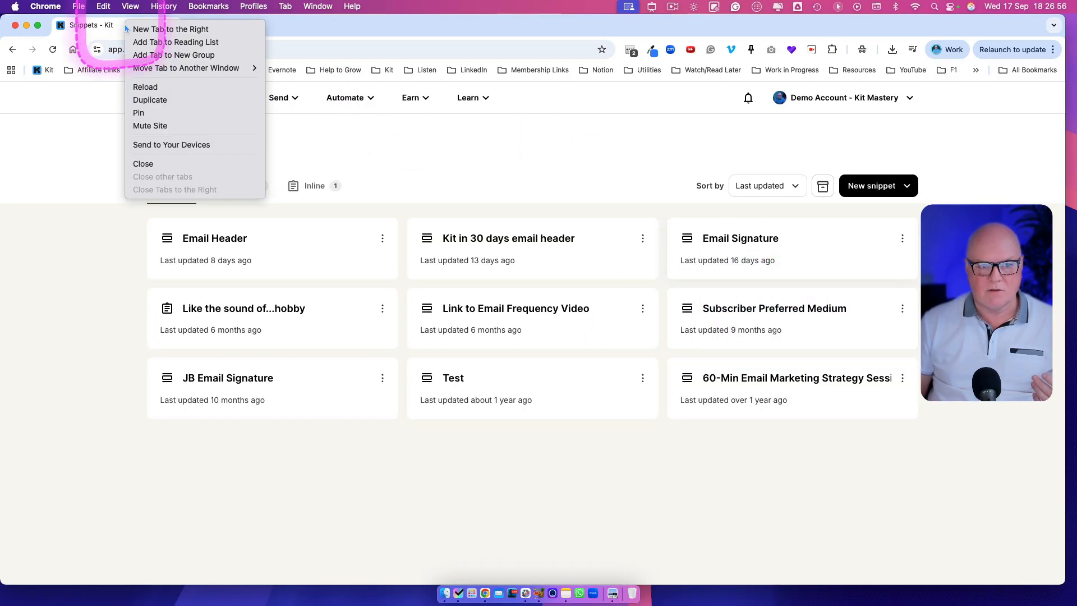
left_click(147, 100)
left_click(279, 104)
left_click(297, 121)
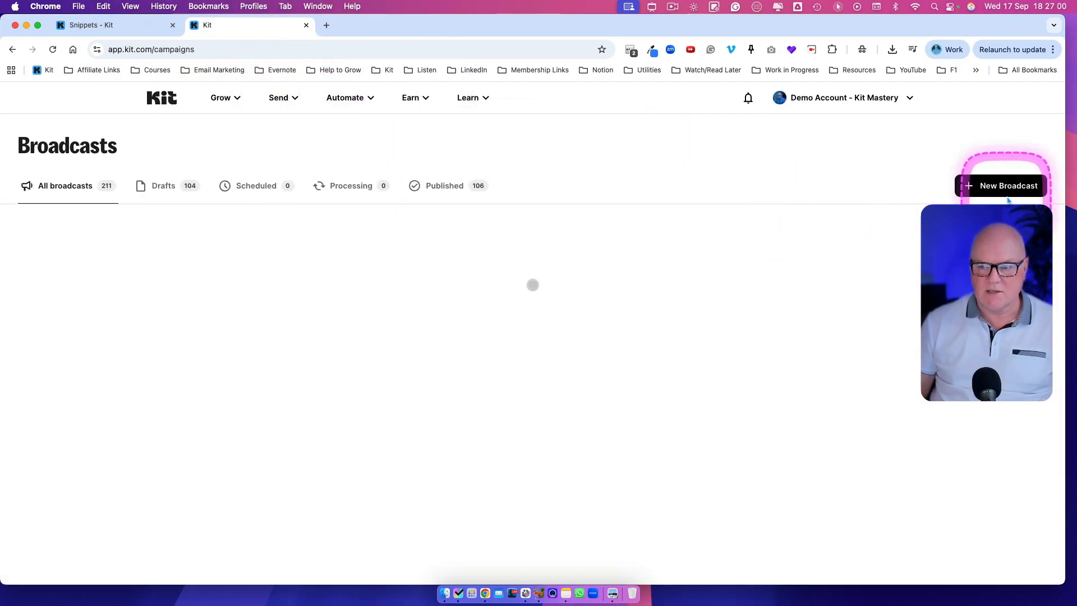
left_click(1001, 187)
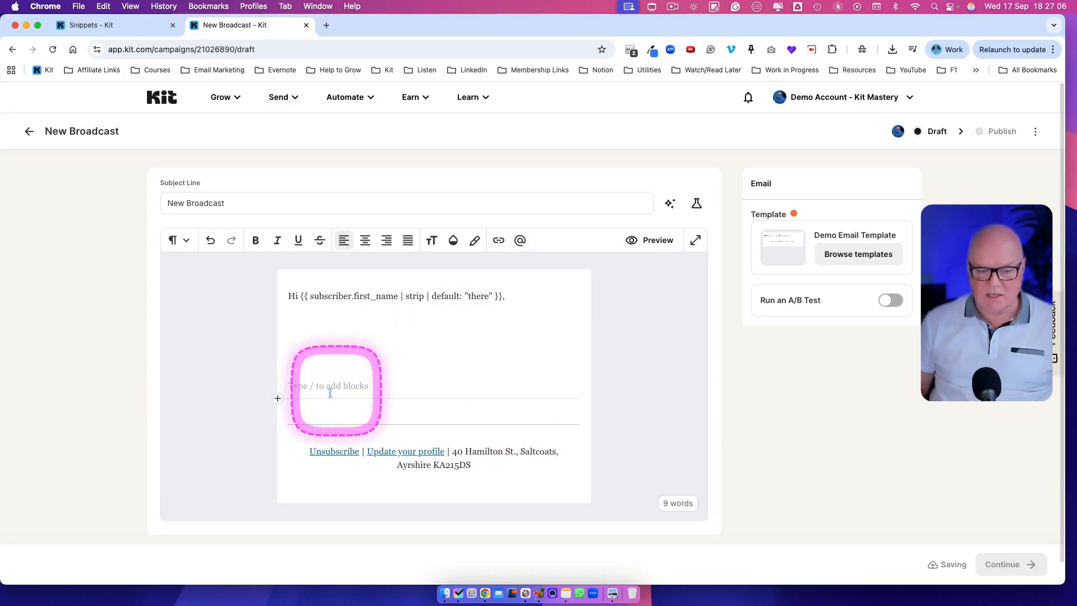
Step: Insert the Email Signature block snippet into the broadcast body below the greeting
left_click(278, 399)
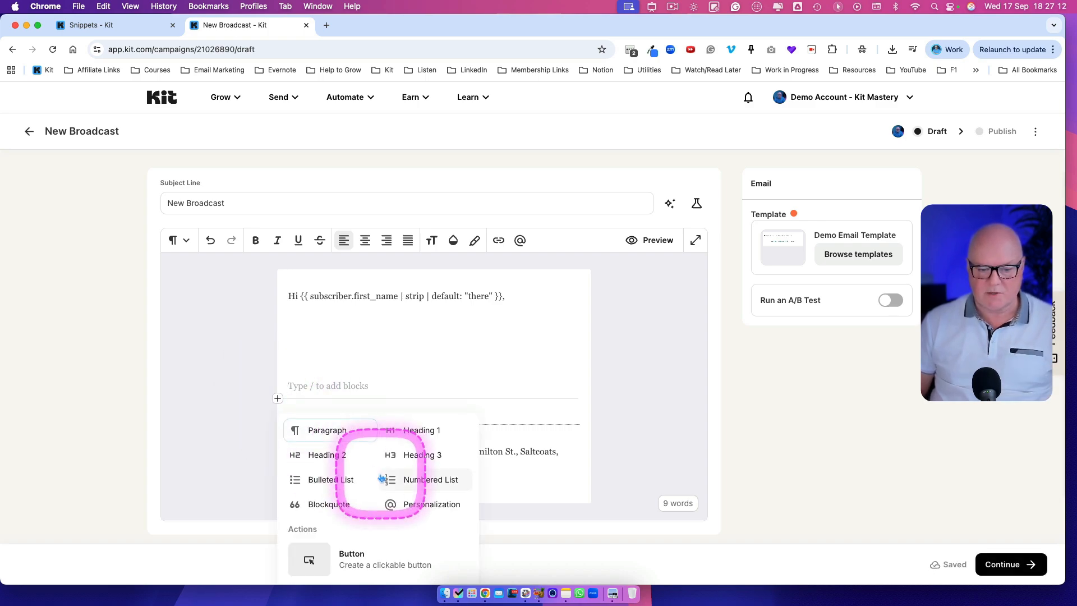
scroll(391, 478, "down", 10)
scroll(391, 479, "down", 5)
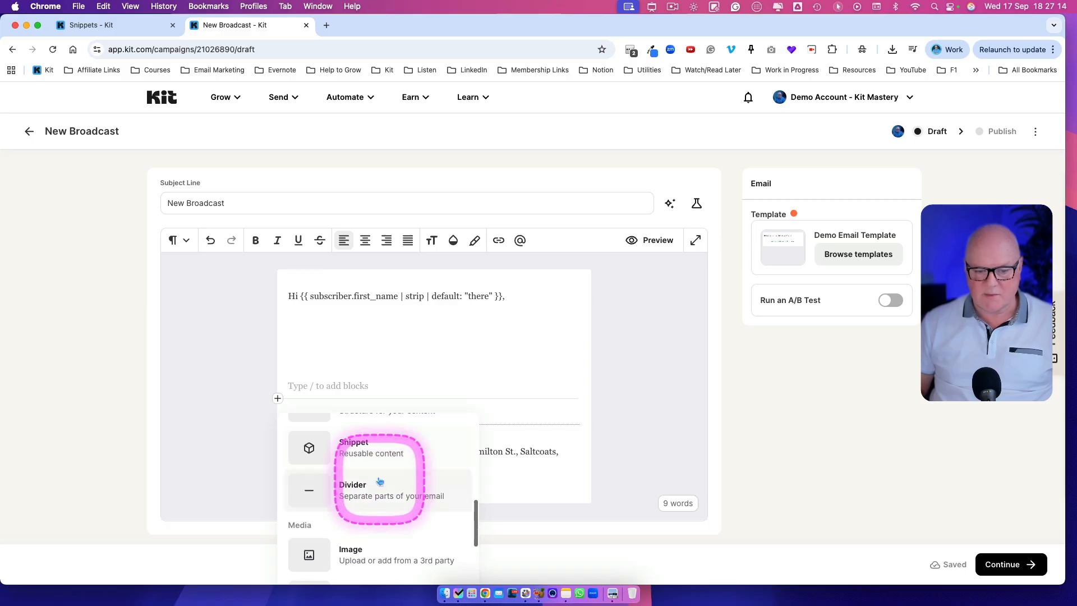
left_click(372, 457)
scroll(559, 357, "down", 3)
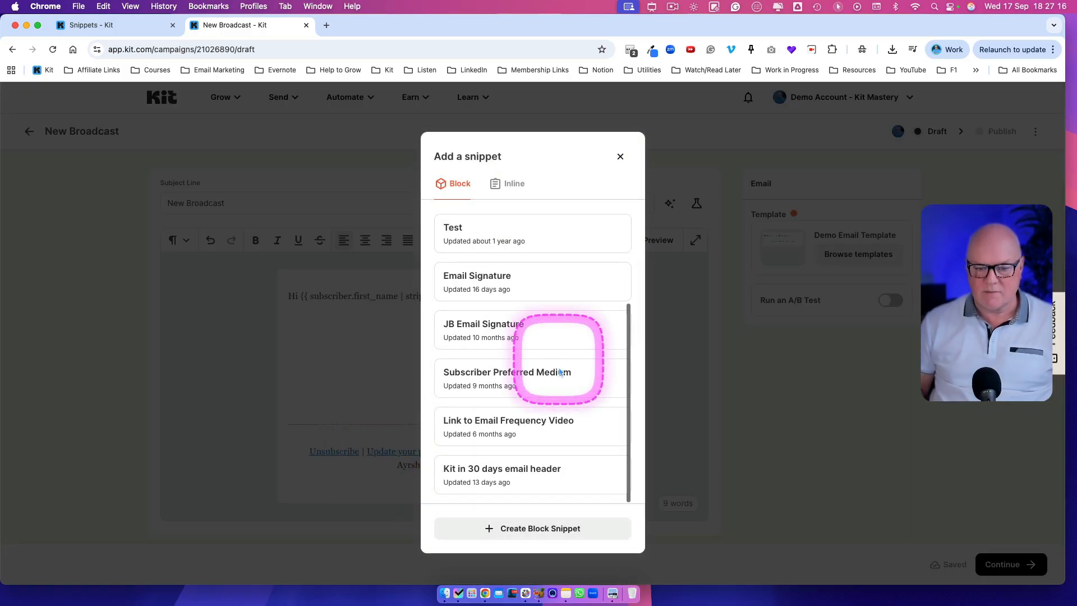
left_click(477, 289)
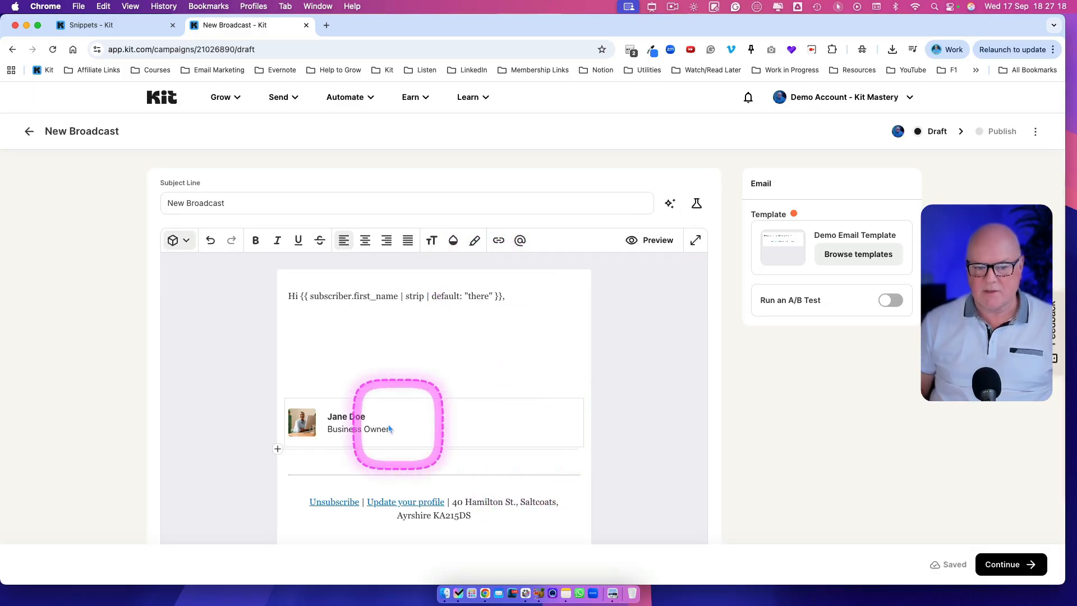
Step: Switch back to the Snippets tab and create a new block snippet named Book Consultation Call
left_click(364, 334)
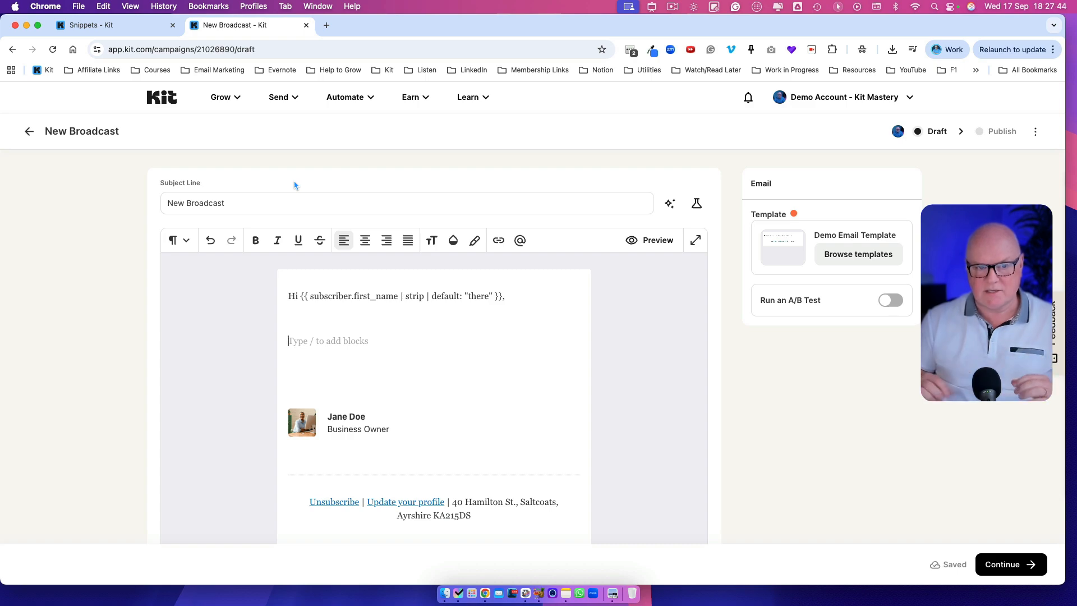
left_click(106, 25)
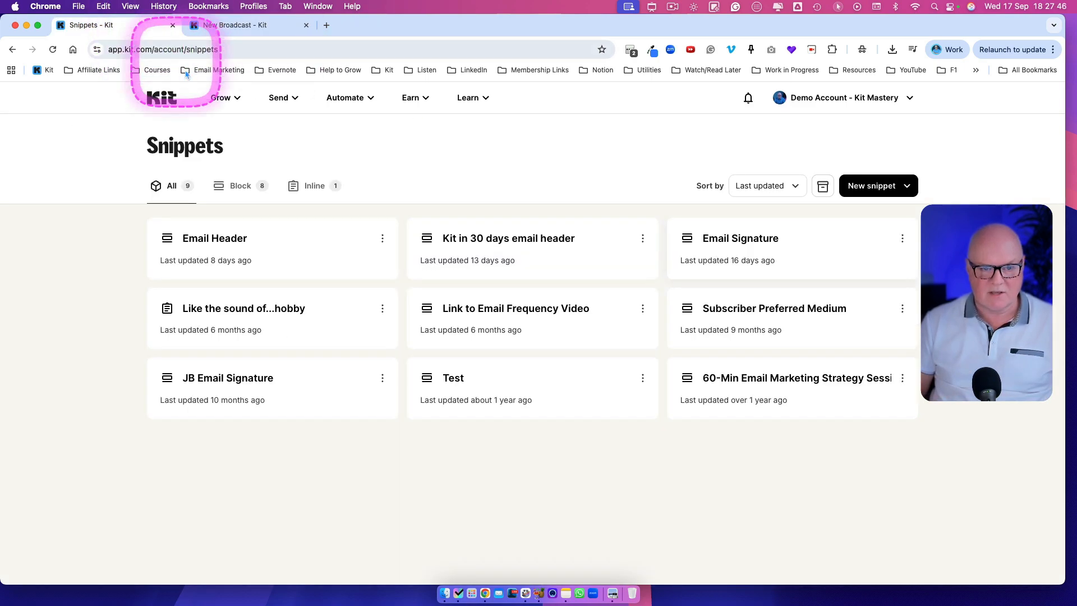
left_click(878, 189)
left_click(873, 223)
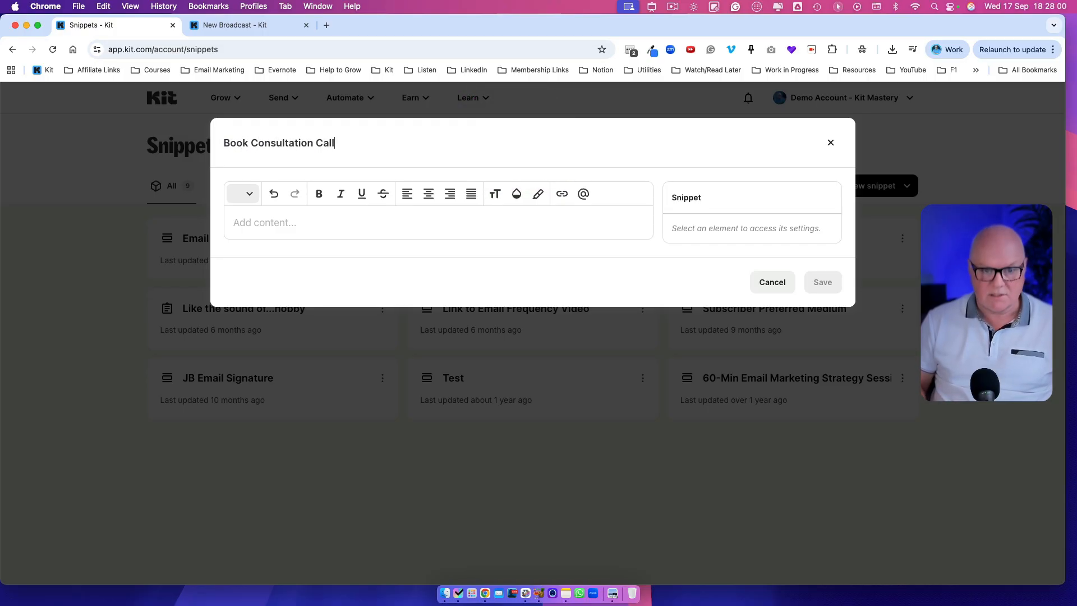
Step: Add a layout block with an image on one side and a heading, text and button on the other
left_click(426, 222)
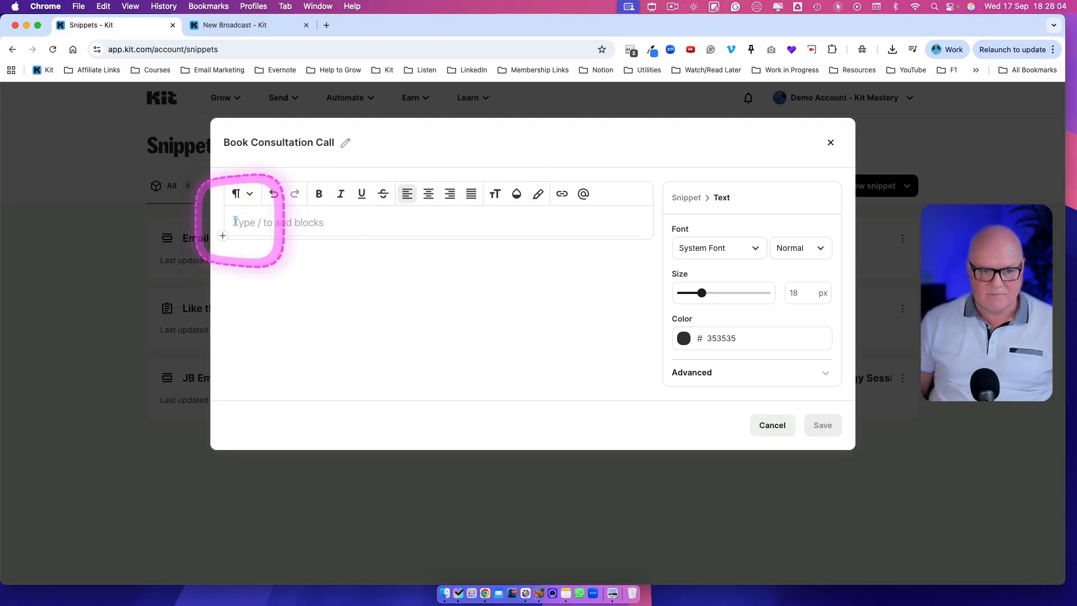
left_click(222, 235)
scroll(361, 372, "down", 5)
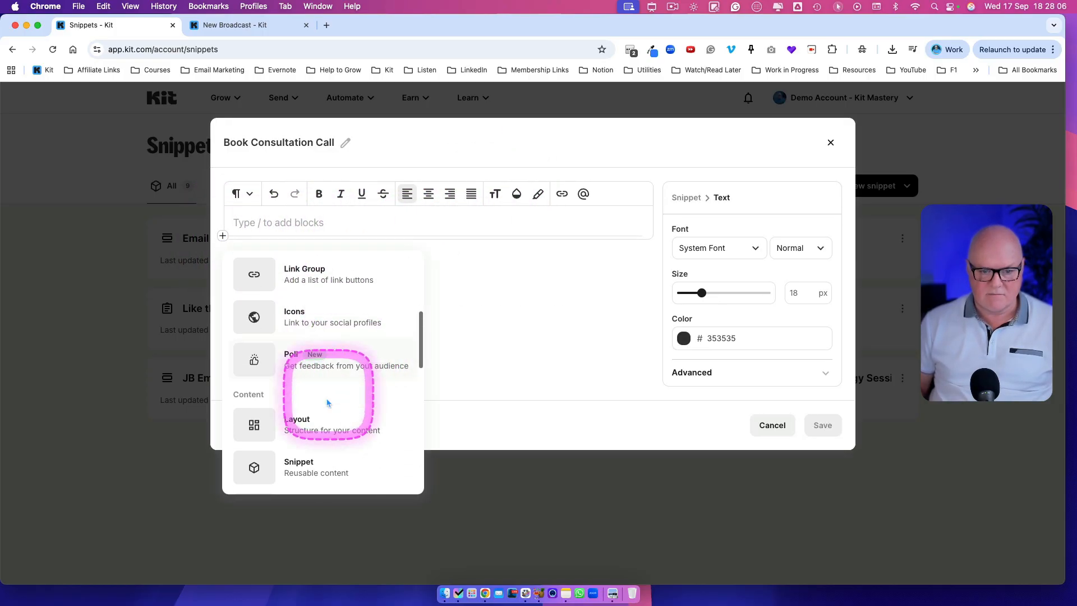
left_click(324, 415)
scroll(790, 351, "down", 10)
scroll(772, 361, "down", 10)
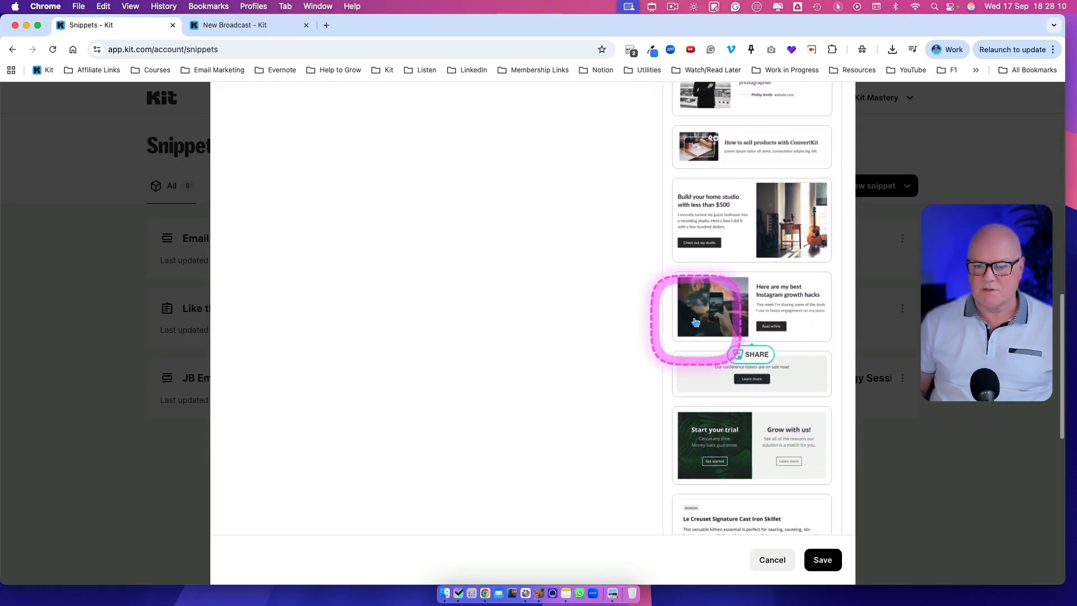
left_click(700, 327)
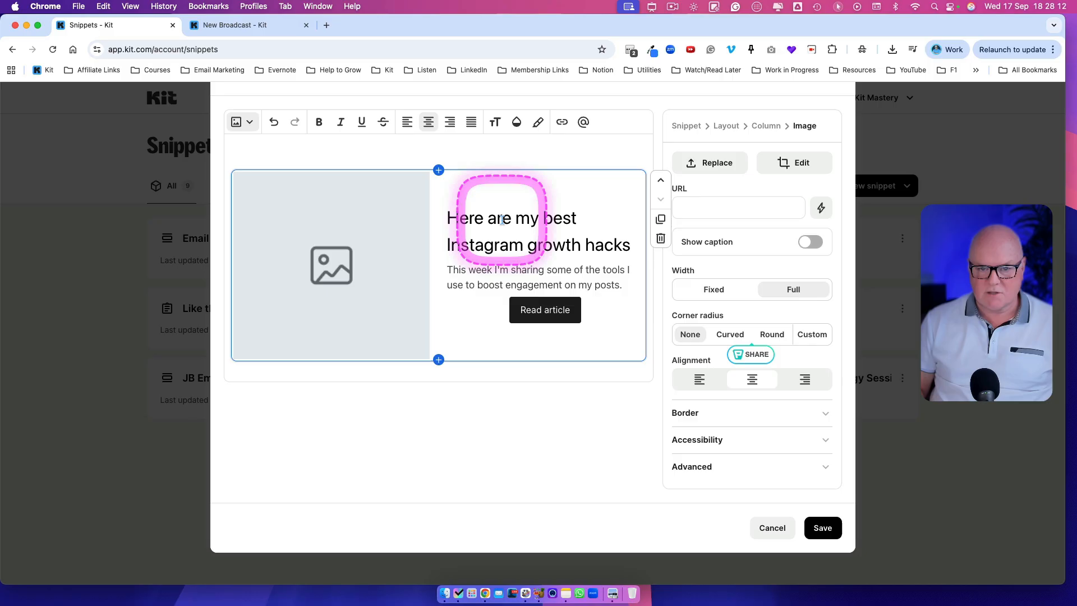
Step: Replace the layout heading with "Book a consultation call with me today."
left_click(525, 296)
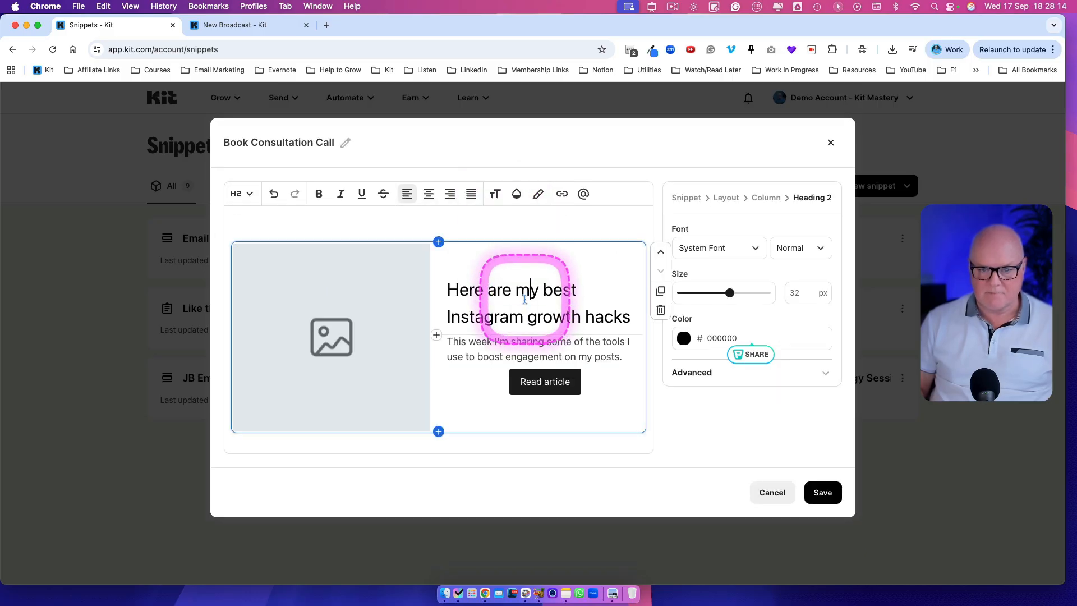
triple_click(525, 299)
type("Book")
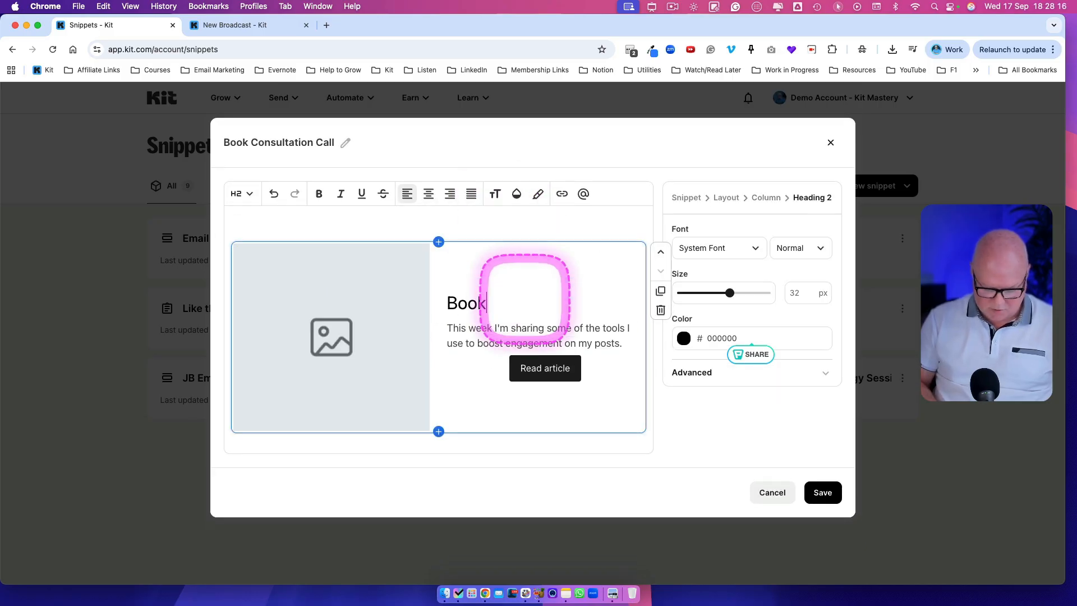
type(" a consultation")
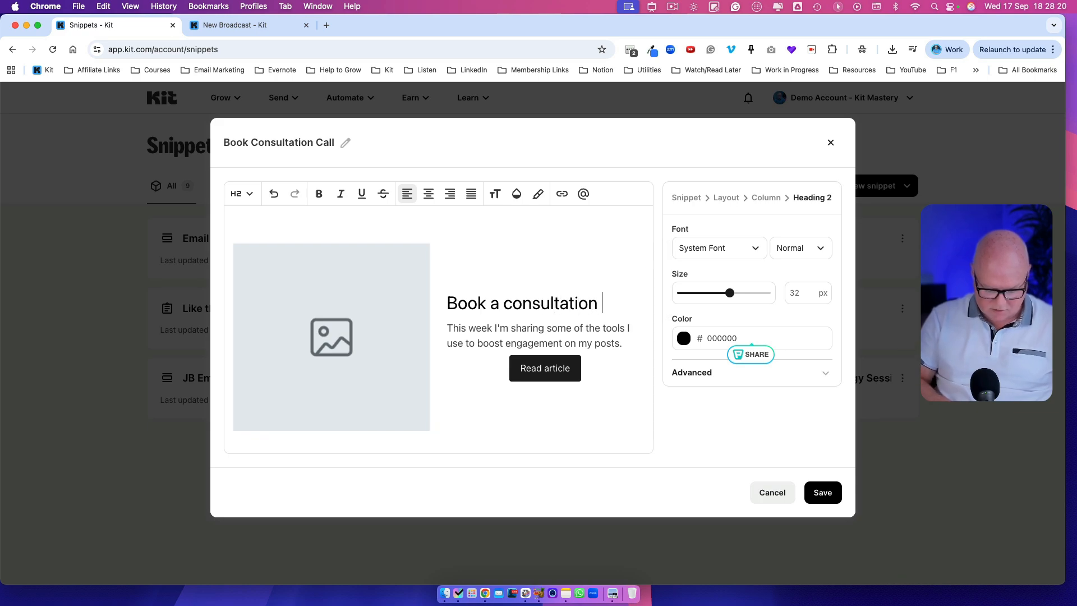
type(" call with me today.")
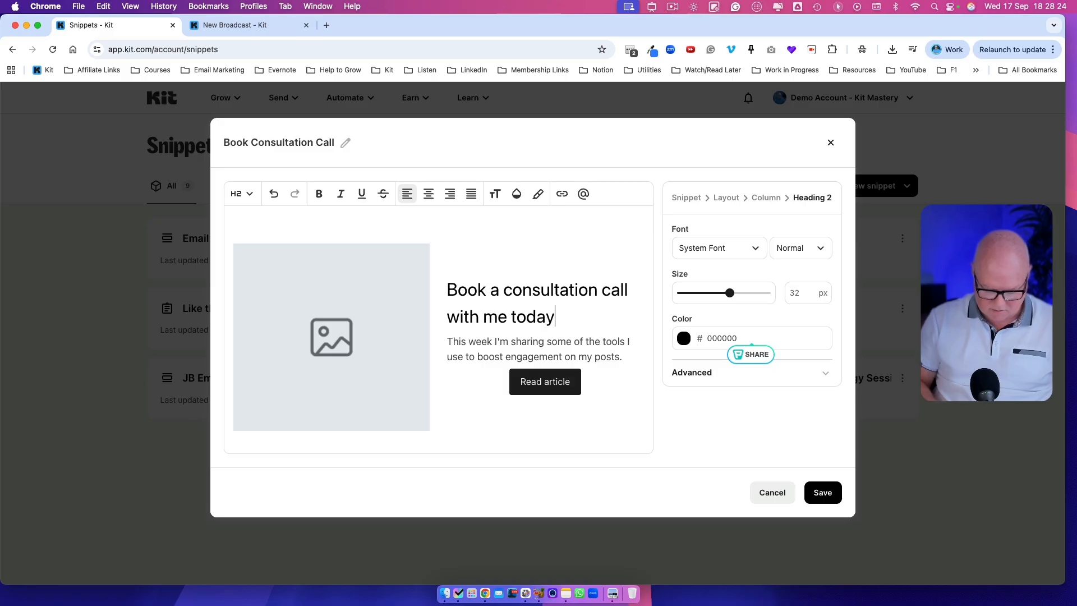
Step: Left-align the button and change its label to "Buy consultation now $200"
triple_click(550, 382)
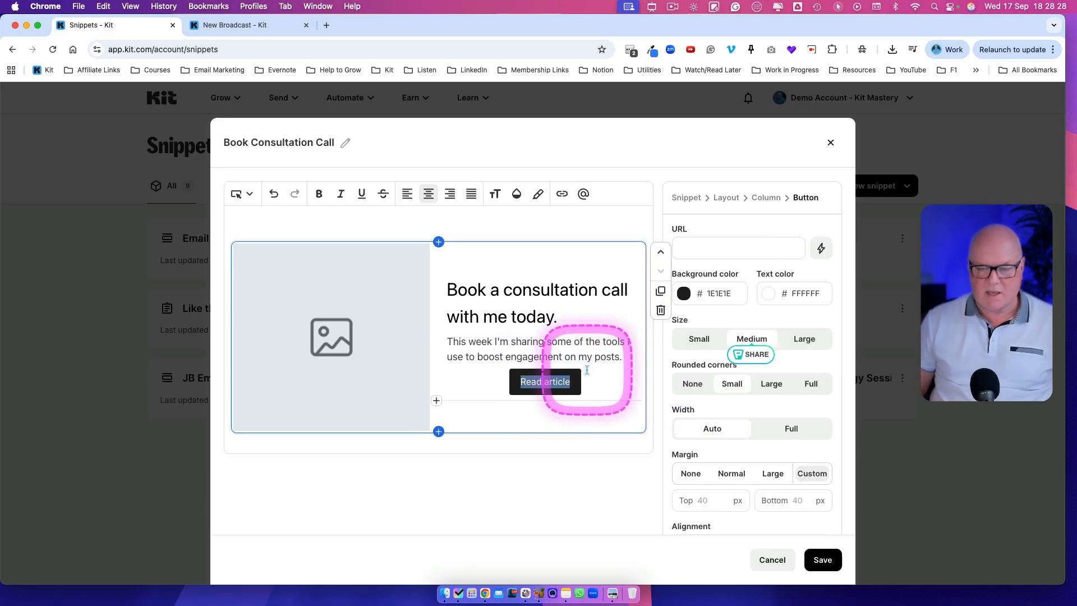
scroll(718, 435, "down", 2)
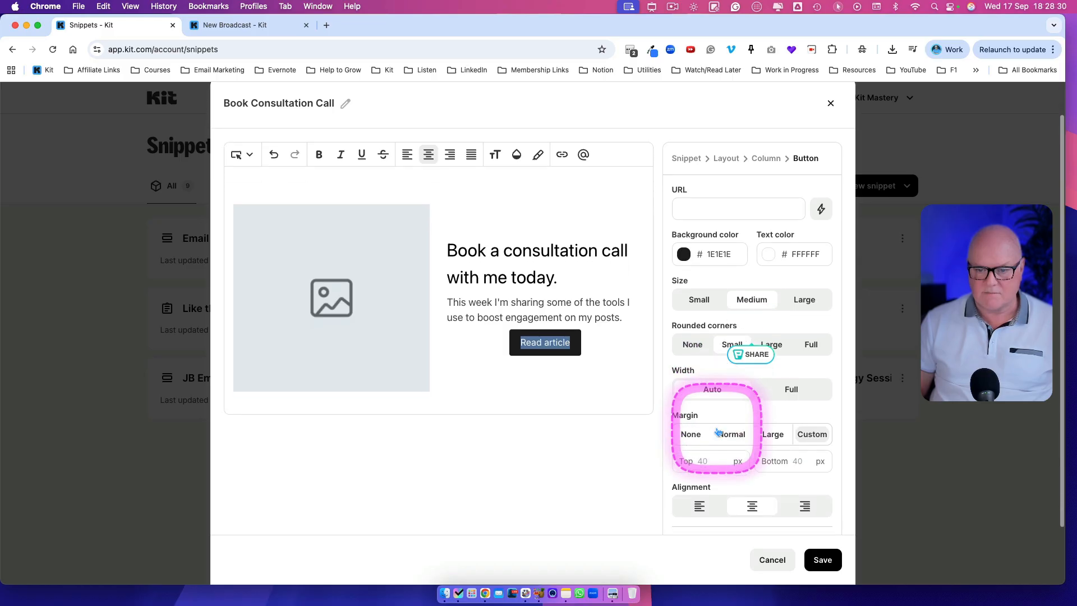
left_click(707, 485)
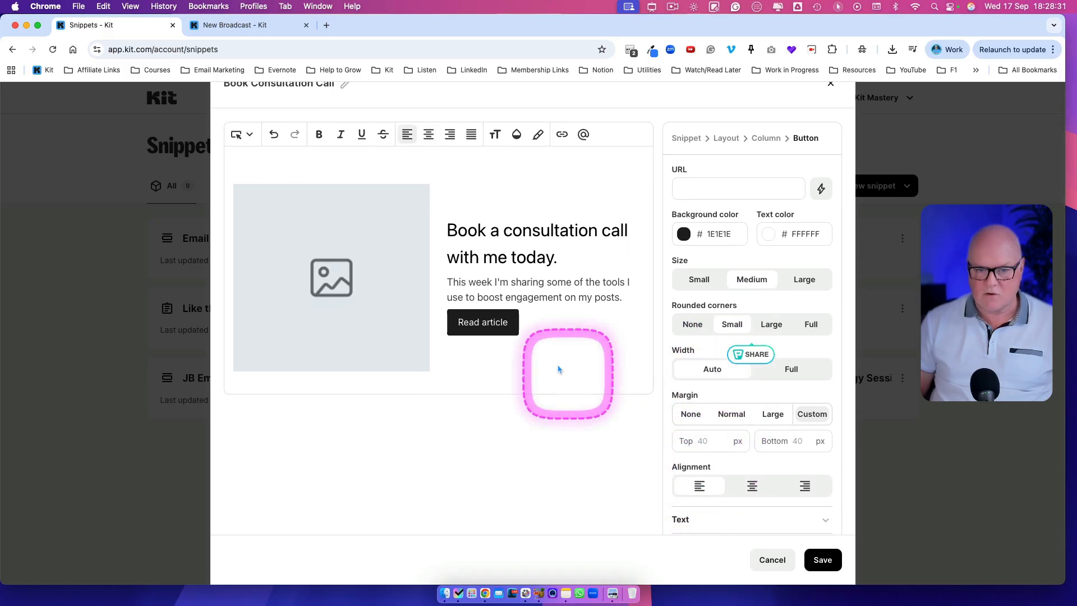
left_click(481, 321)
type("Buy consultation now $200")
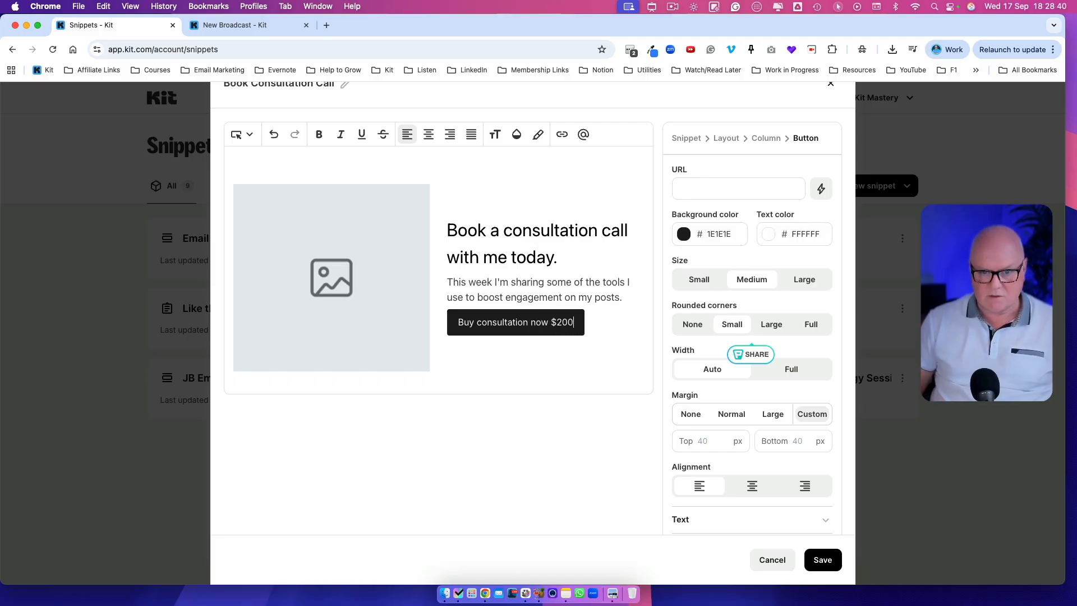
Step: Replace the placeholder image with a photo from the recently used media gallery
left_click(331, 276)
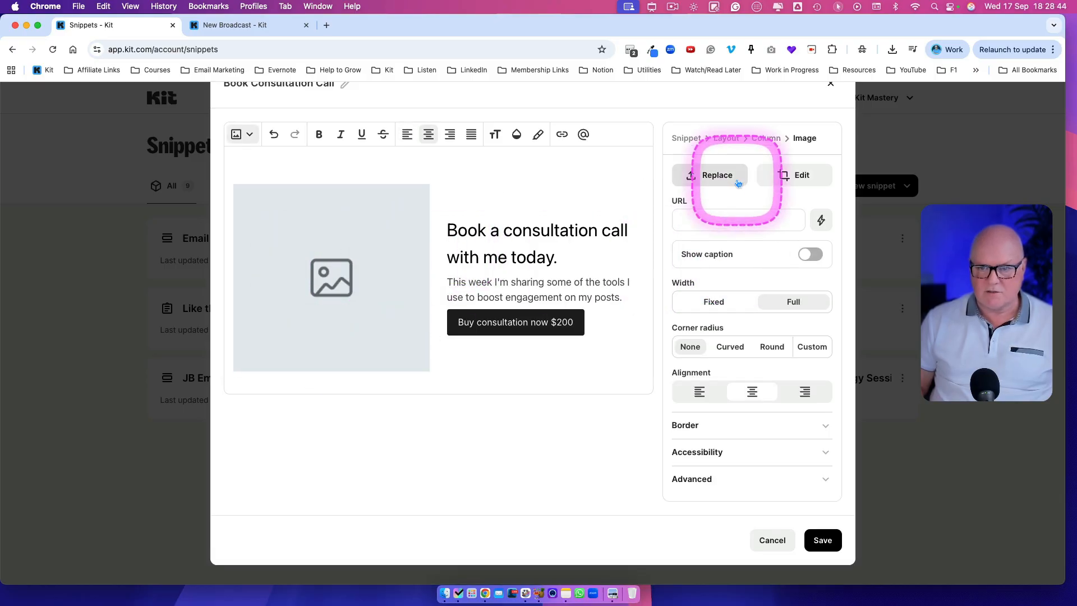
left_click(712, 176)
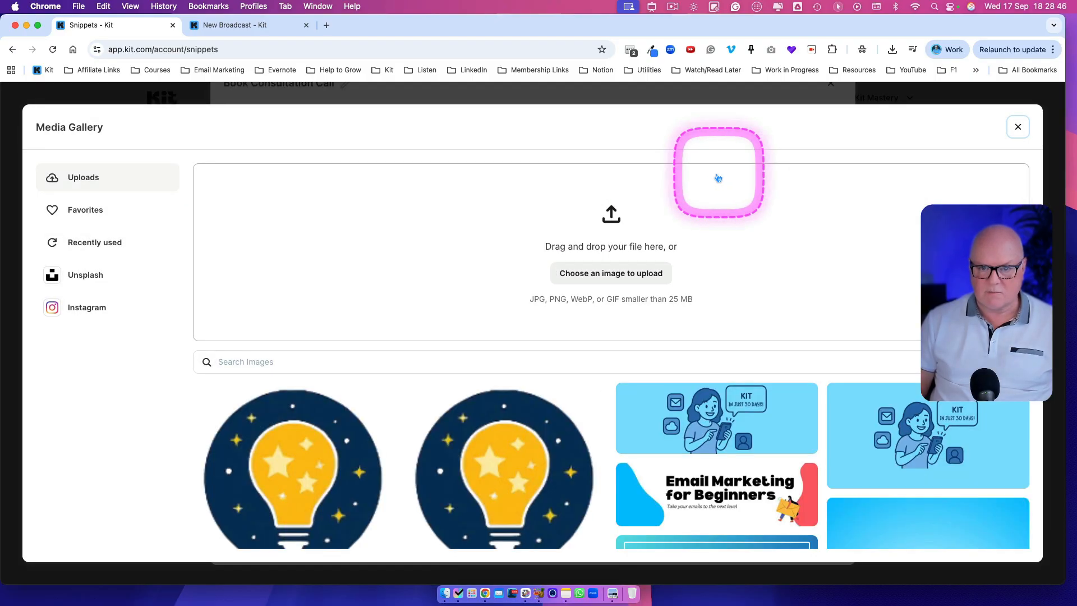
left_click(90, 241)
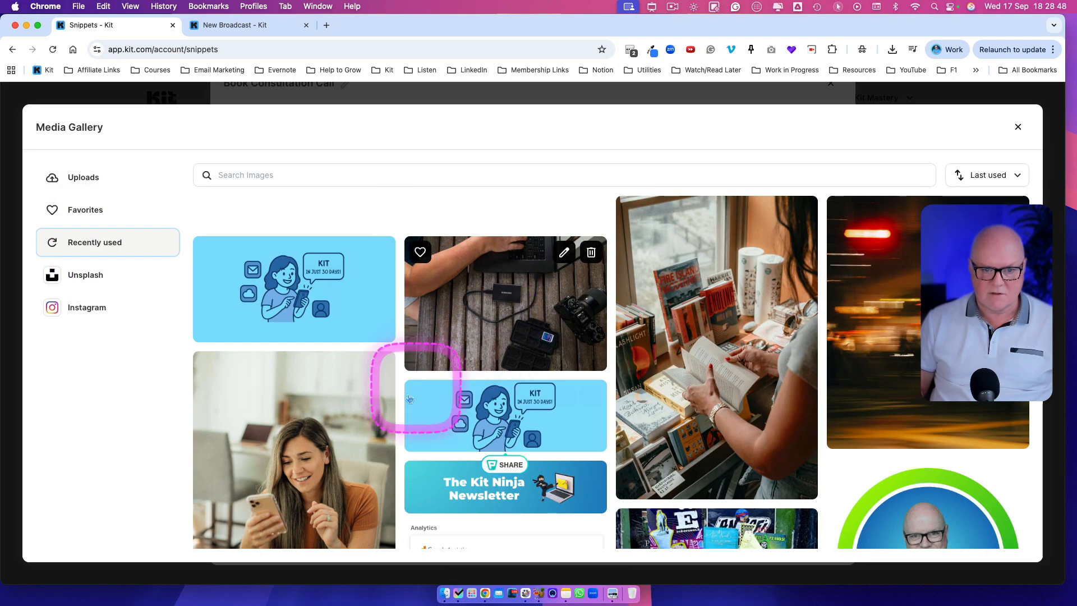
left_click(314, 250)
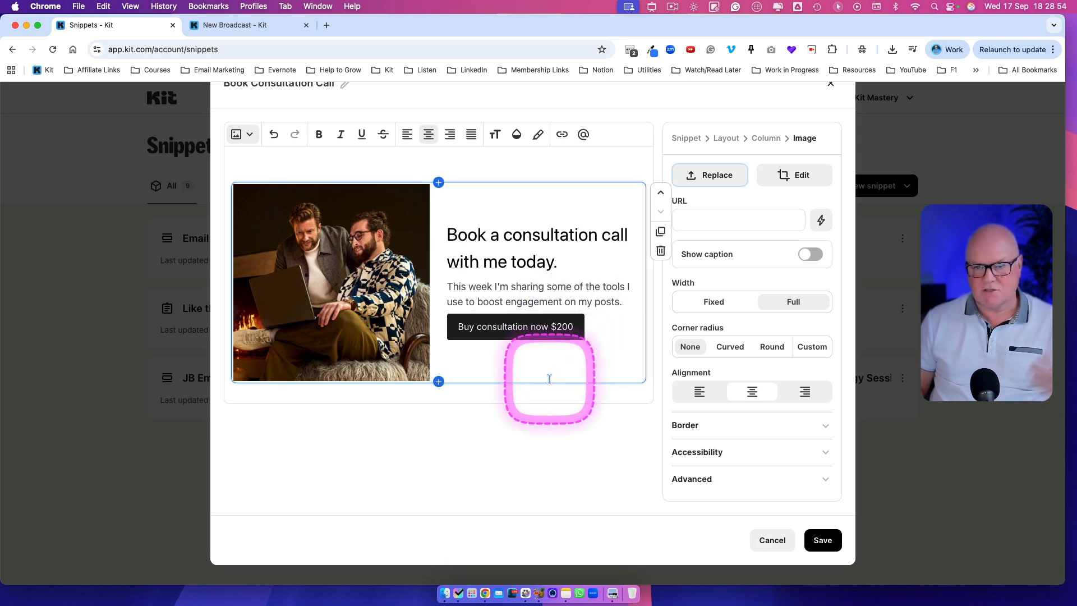
Step: Set the button's background color to the saved coral color FA6068
scroll(549, 379, "up", 2)
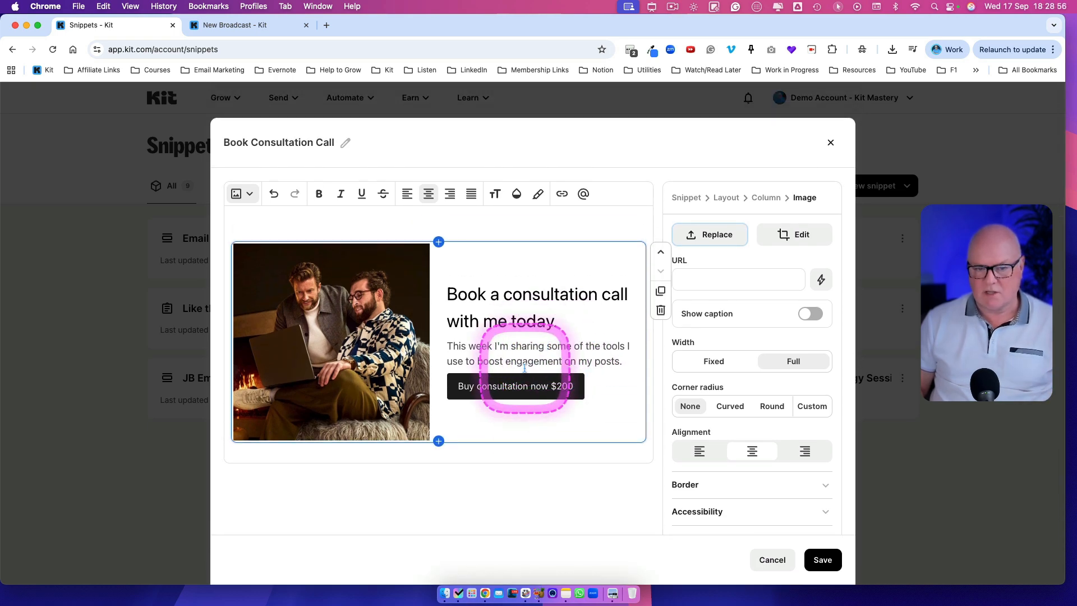
left_click(524, 392)
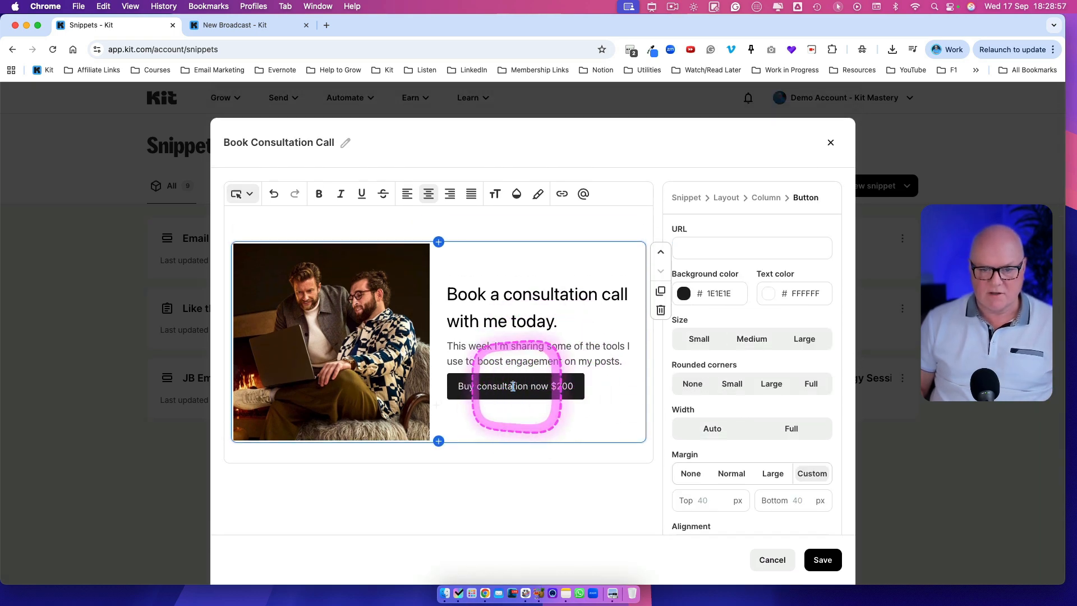
left_click(709, 294)
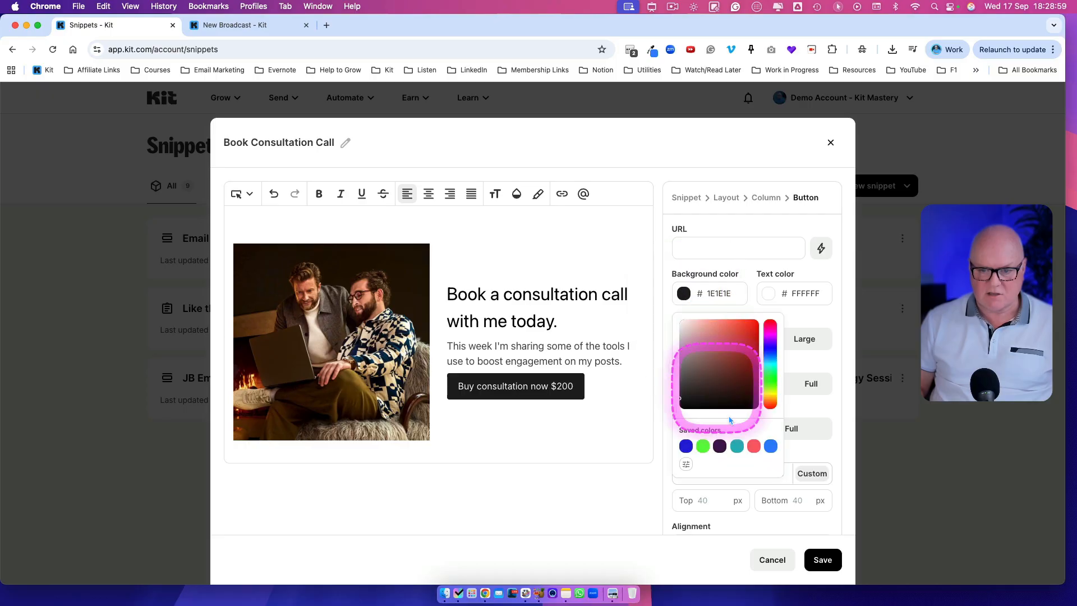
left_click(754, 446)
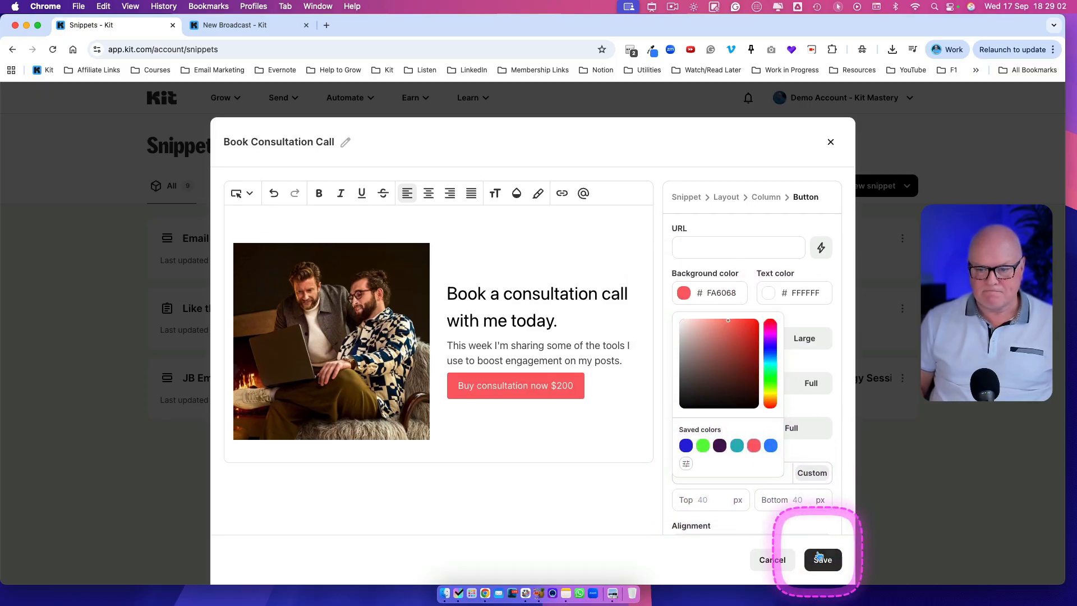
Step: Set the button URL to provenflows.com and save the snippet
scroll(819, 555, "down", 1)
left_click(719, 270)
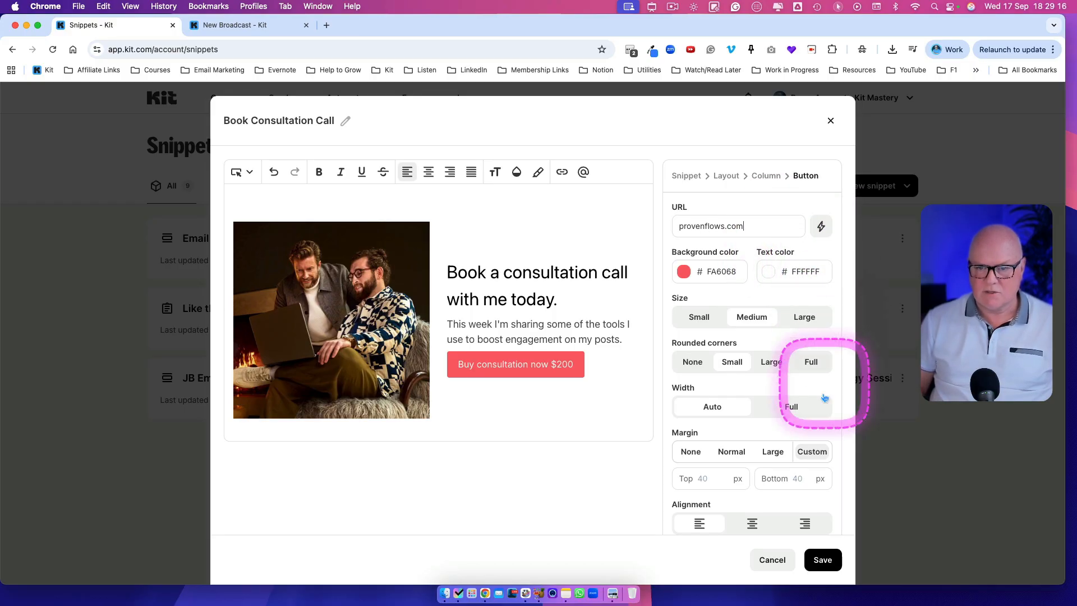
left_click(822, 561)
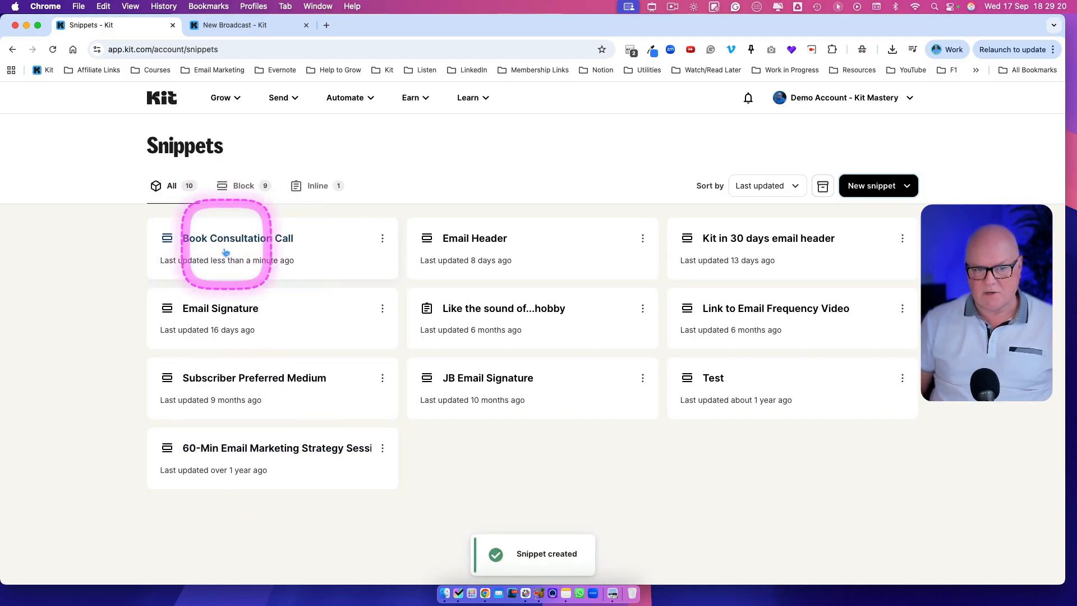
Step: Switch to the New Broadcast tab and reload the page
left_click(246, 25)
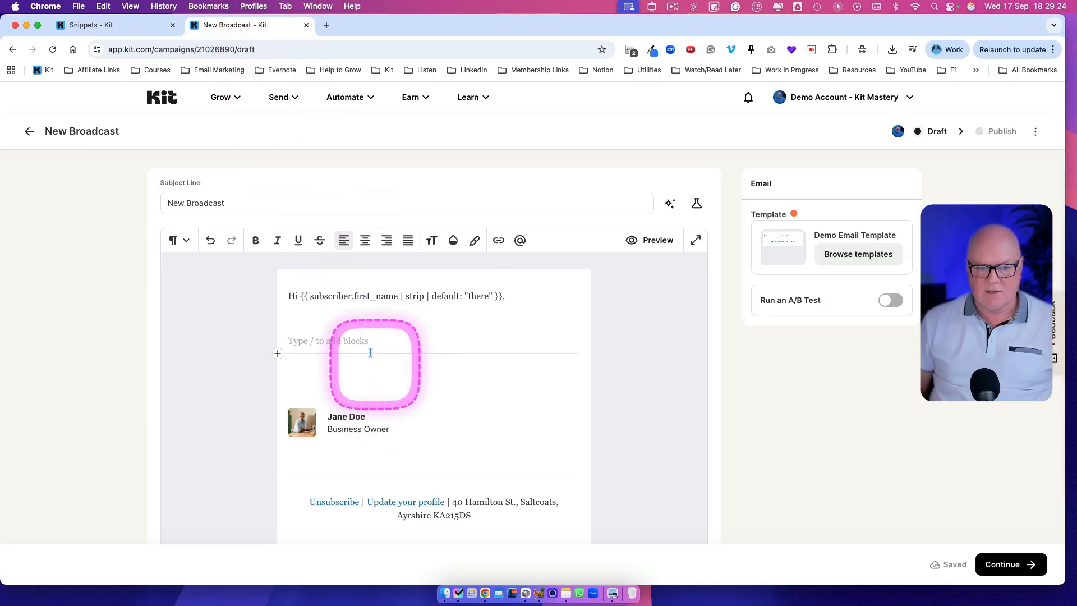
left_click(52, 49)
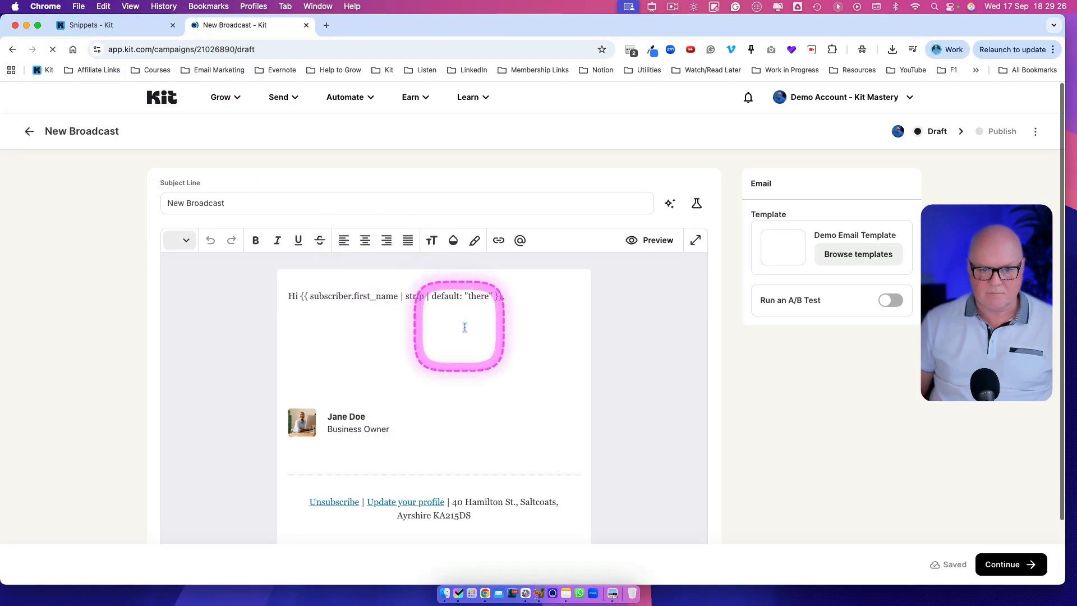
Step: Below the greeting, write the line "If you would like some help with your email marketing, you can book a consultation with me below."
scroll(448, 337, "down", 2)
left_click(349, 252)
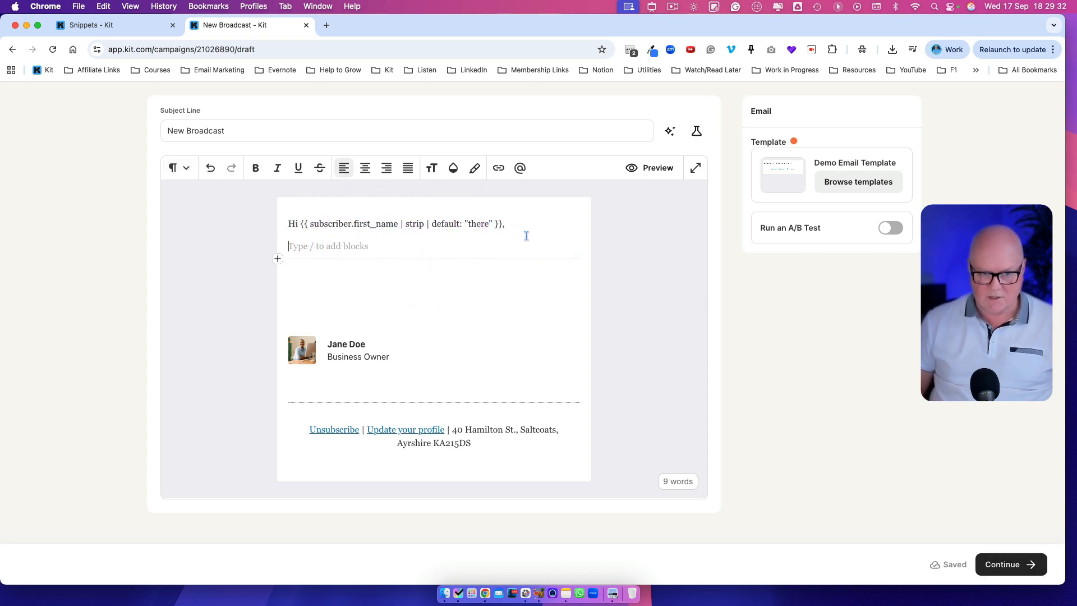
left_click(278, 259)
scroll(348, 424, "down", 1)
left_click(391, 247)
left_click(332, 271)
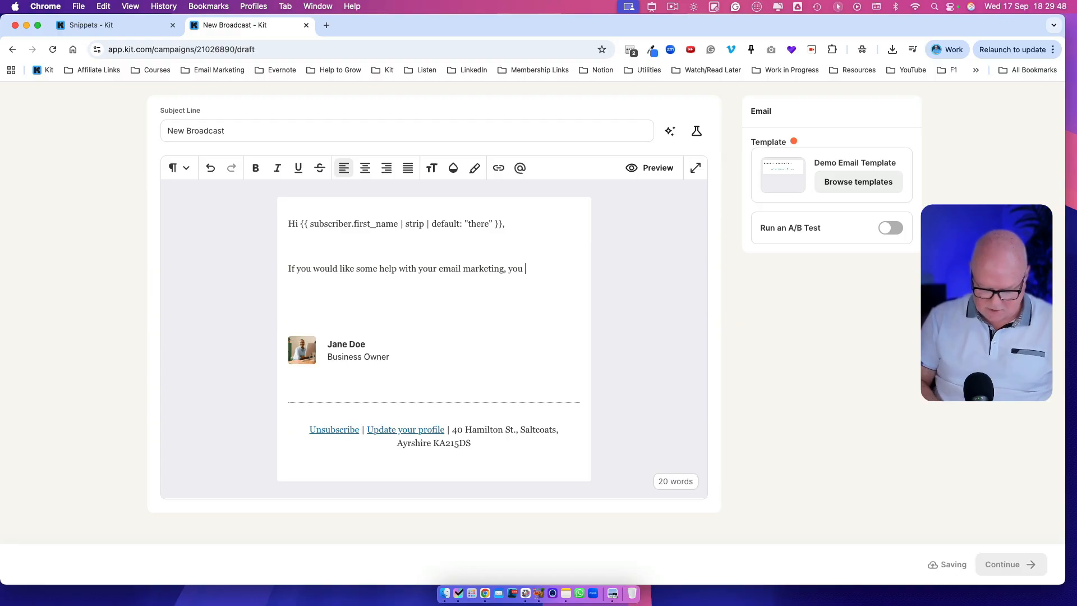
type("nsultation with me below.")
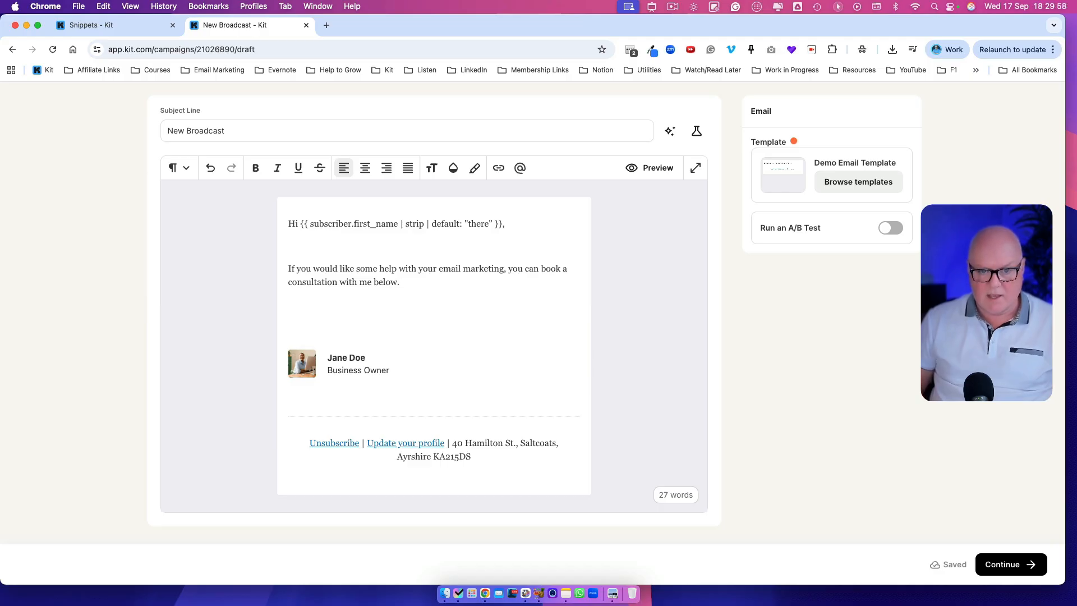
Step: Insert the Book Consultation Call block snippet beneath the intro line
scroll(291, 303, "up", 1)
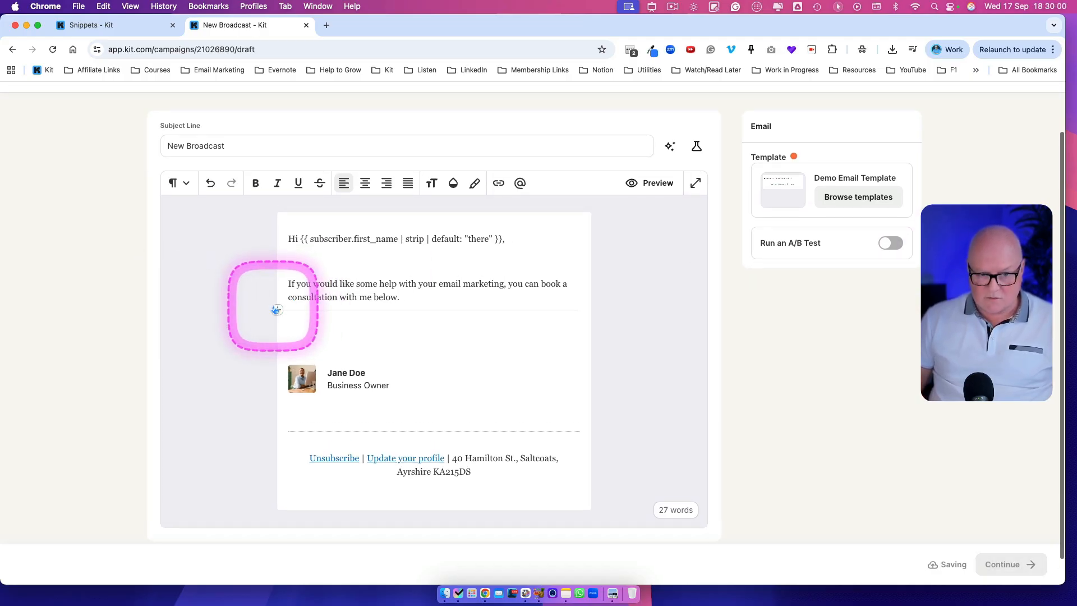
left_click(275, 309)
scroll(367, 393, "down", 5)
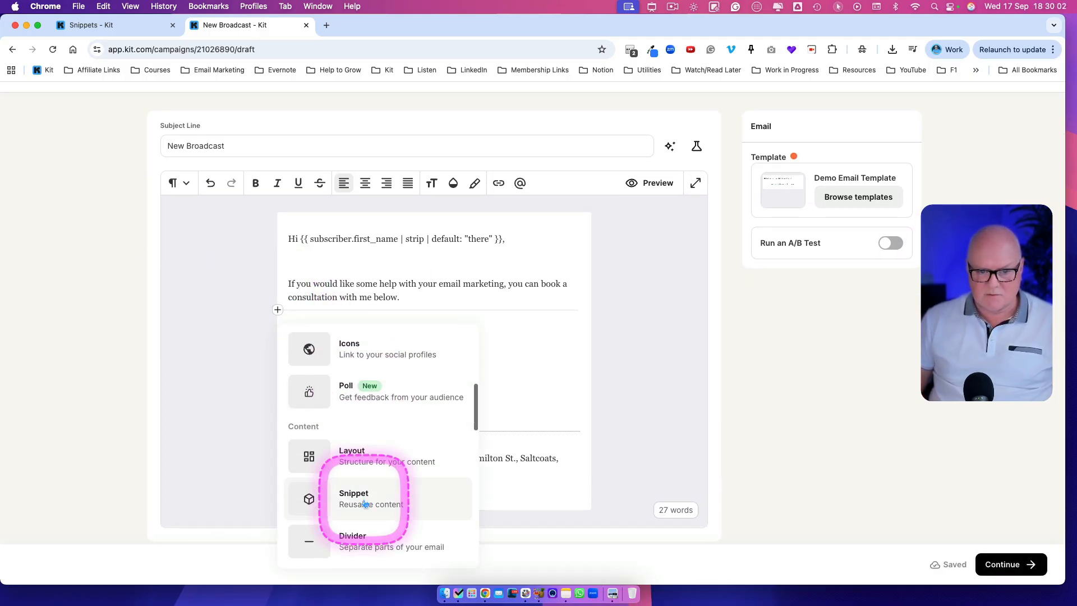
left_click(365, 504)
scroll(553, 365, "down", 3)
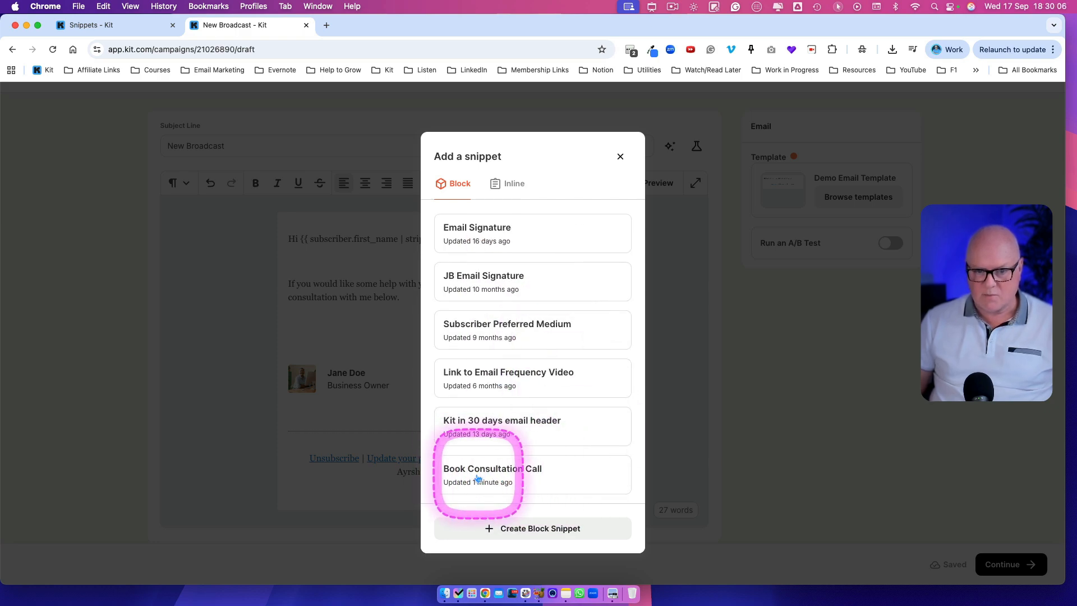
left_click(547, 477)
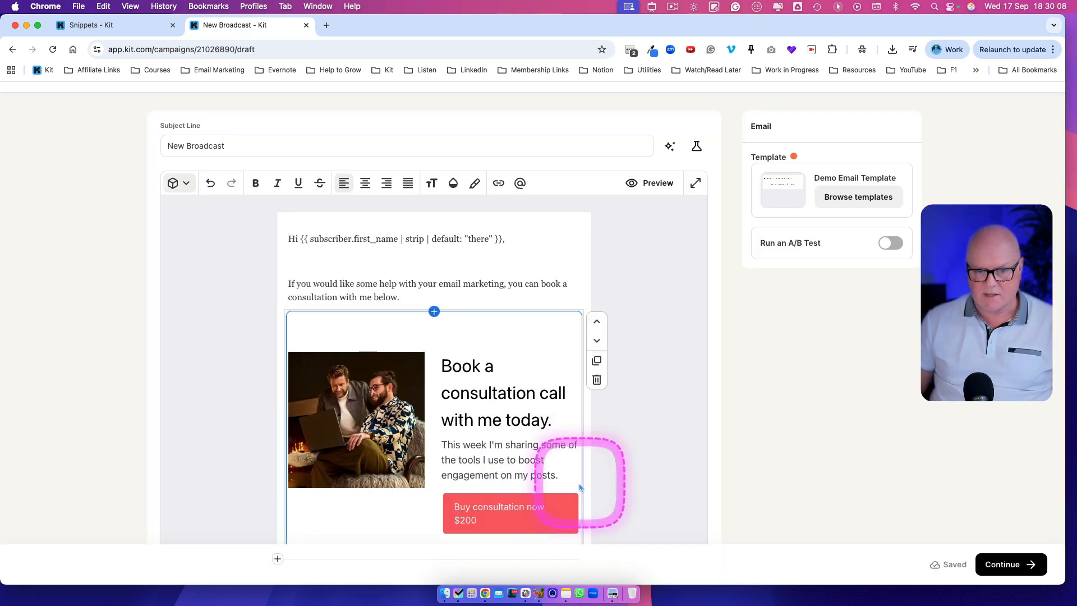
Step: Open the inserted snippet for editing and remove the empty text line next to its layout
left_click(427, 274)
scroll(429, 274, "down", 5)
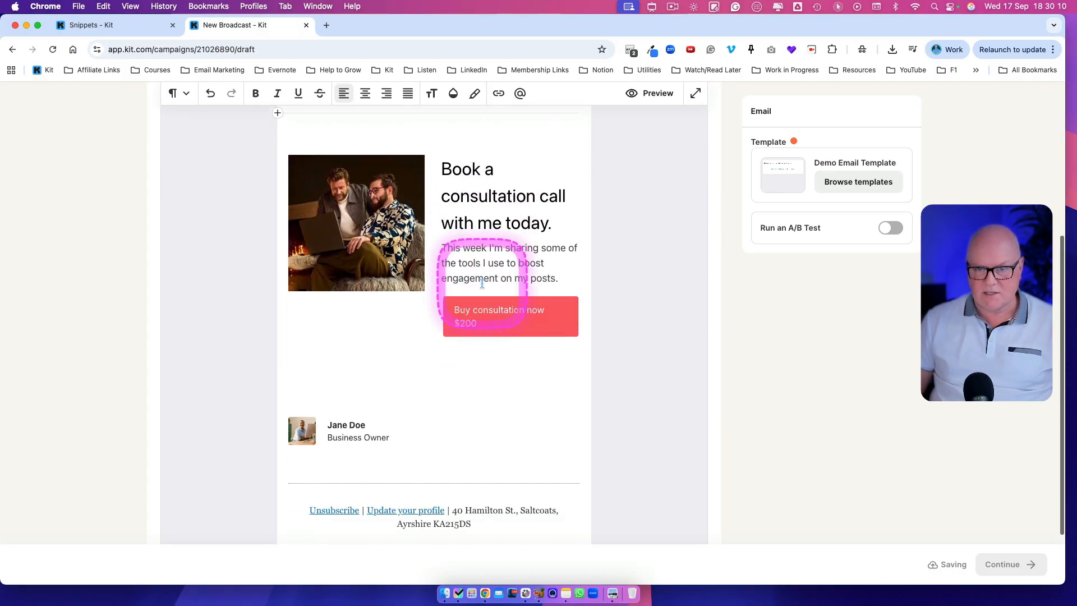
left_click(524, 241)
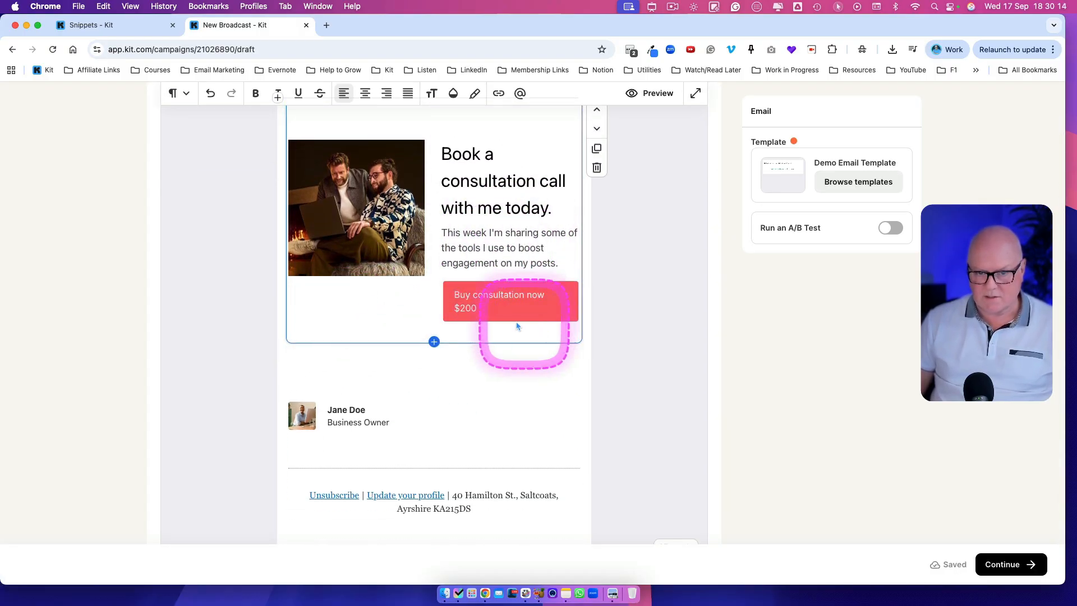
scroll(419, 224, "up", 3)
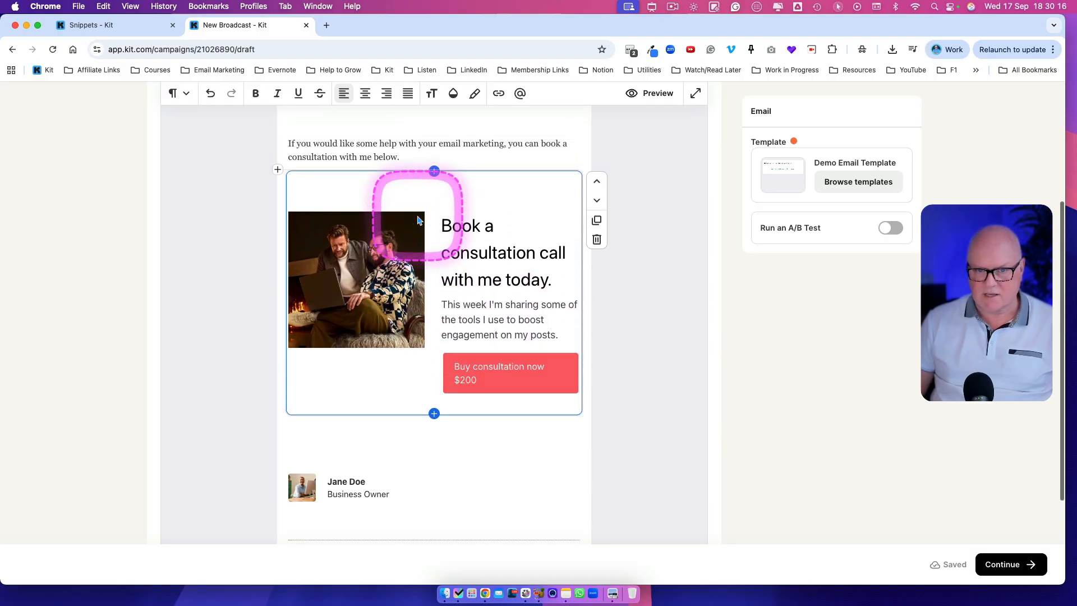
double_click(419, 222)
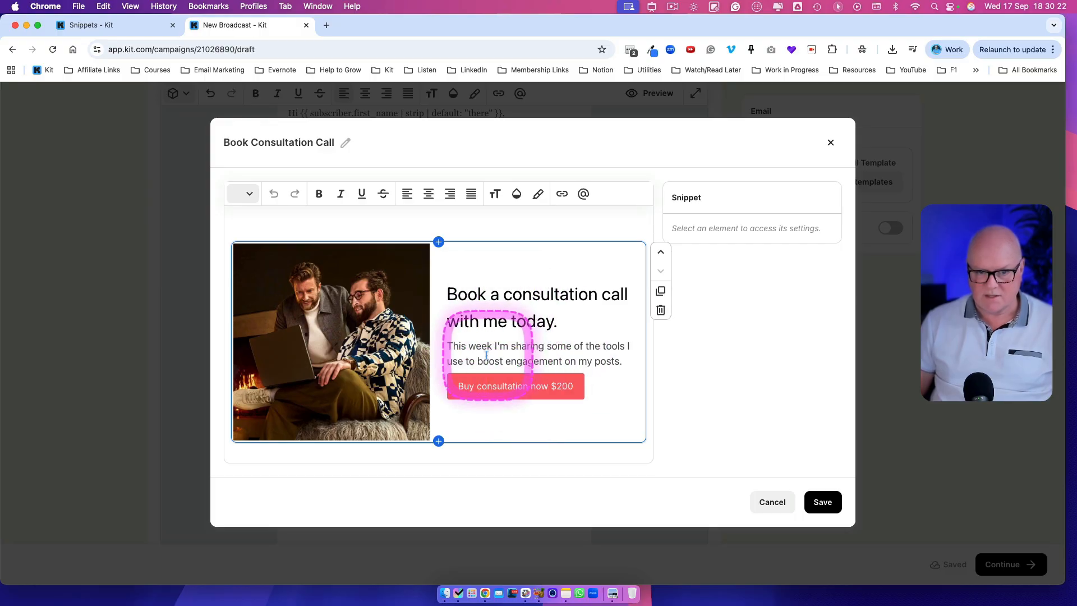
left_click(395, 227)
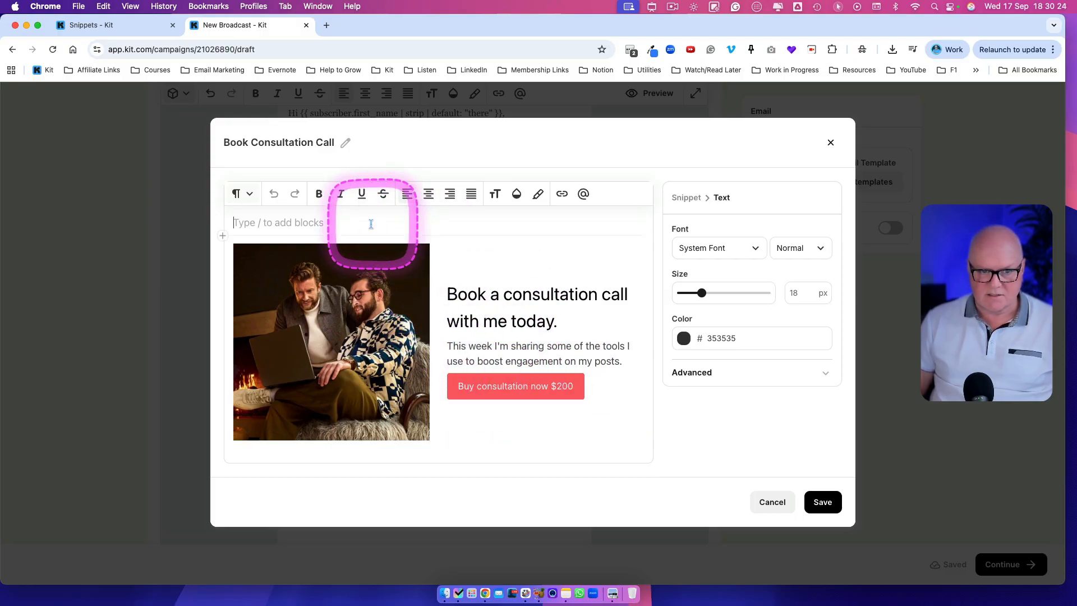
left_click(536, 295)
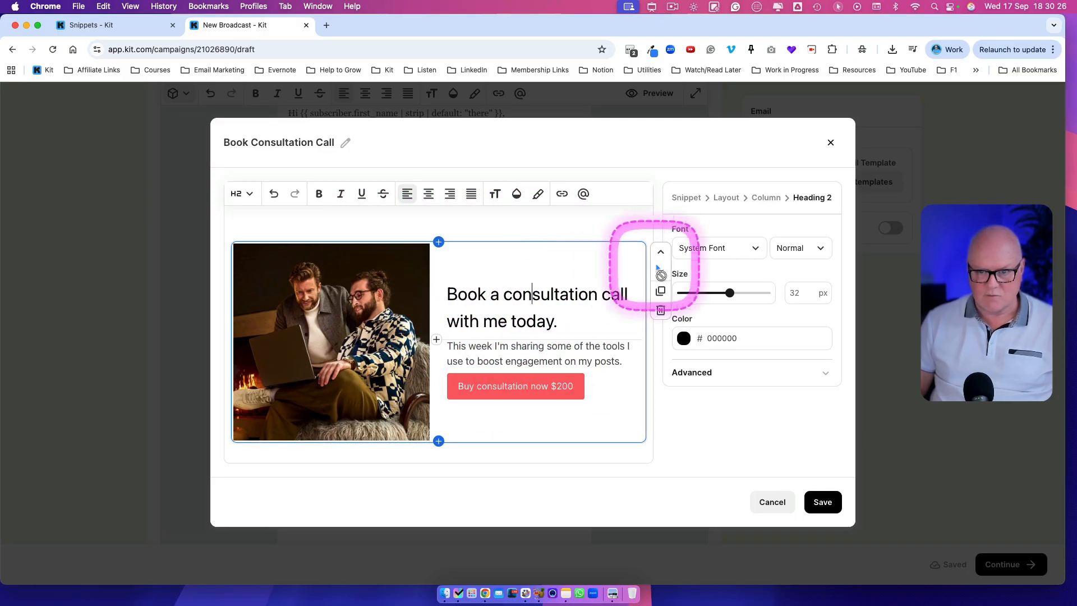
left_click(661, 256)
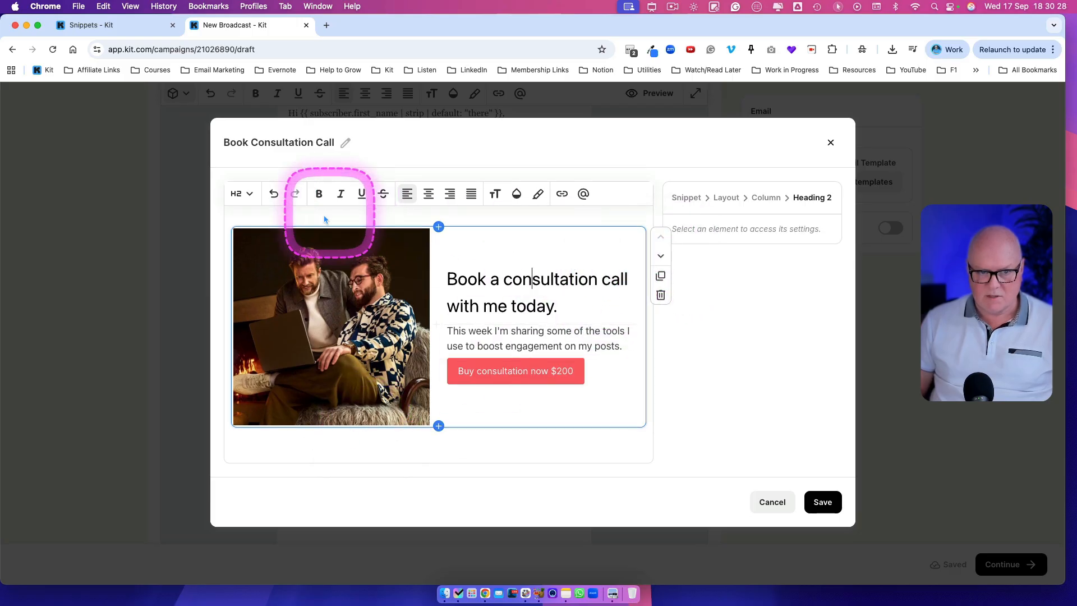
left_click(403, 445)
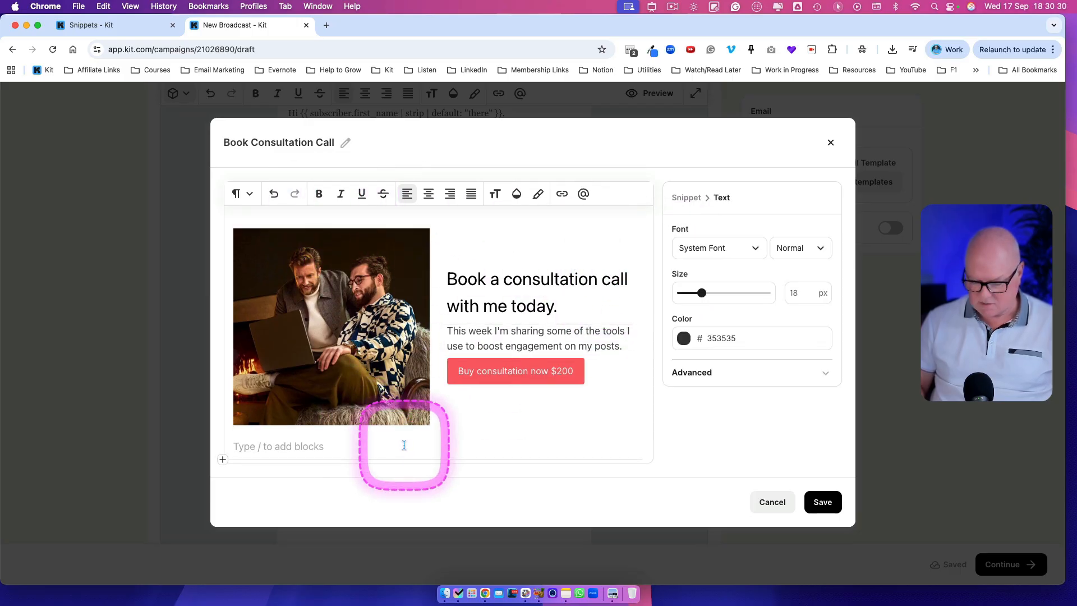
key("BackSpace")
Step: Select the snippet's layout, reduce its column ratio to narrow the image column, and save the snippet
left_click(494, 281)
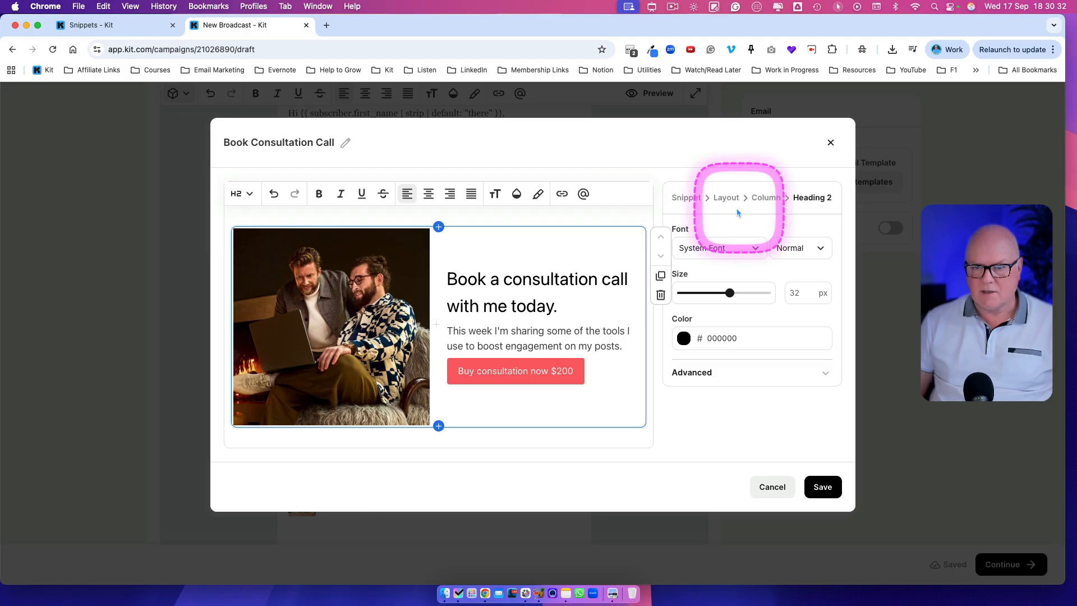
left_click(724, 198)
scroll(729, 452, "down", 3)
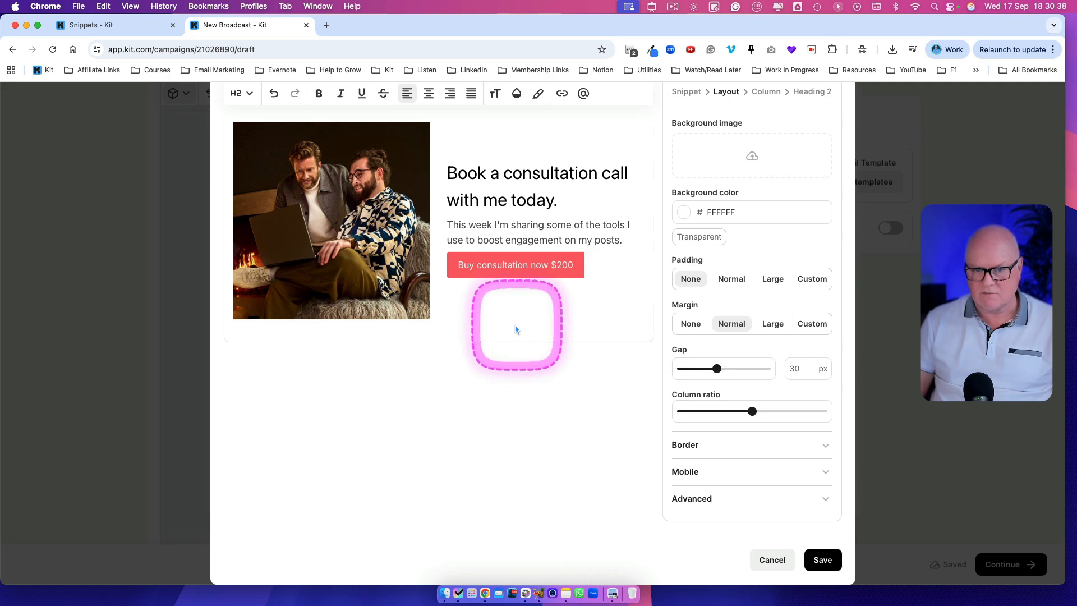
scroll(510, 330, "up", 2)
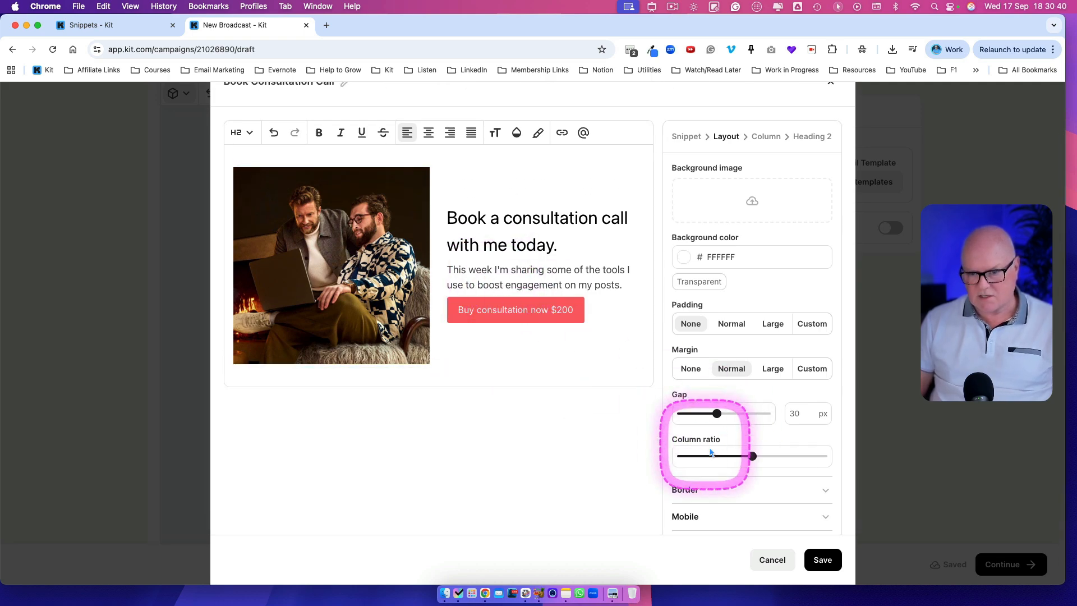
left_click_drag(749, 458, 725, 457)
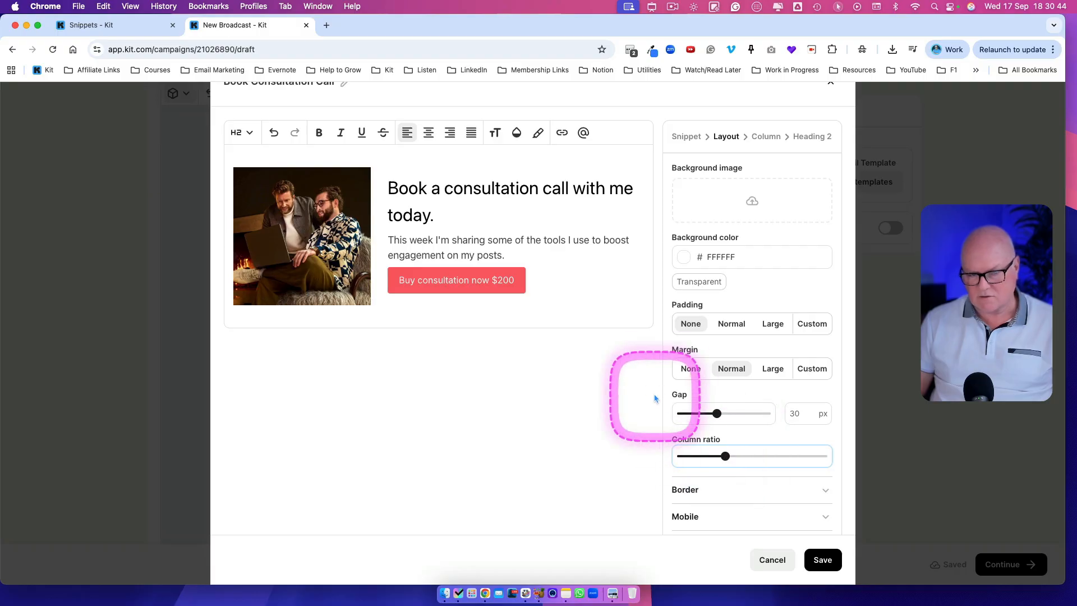
left_click(820, 559)
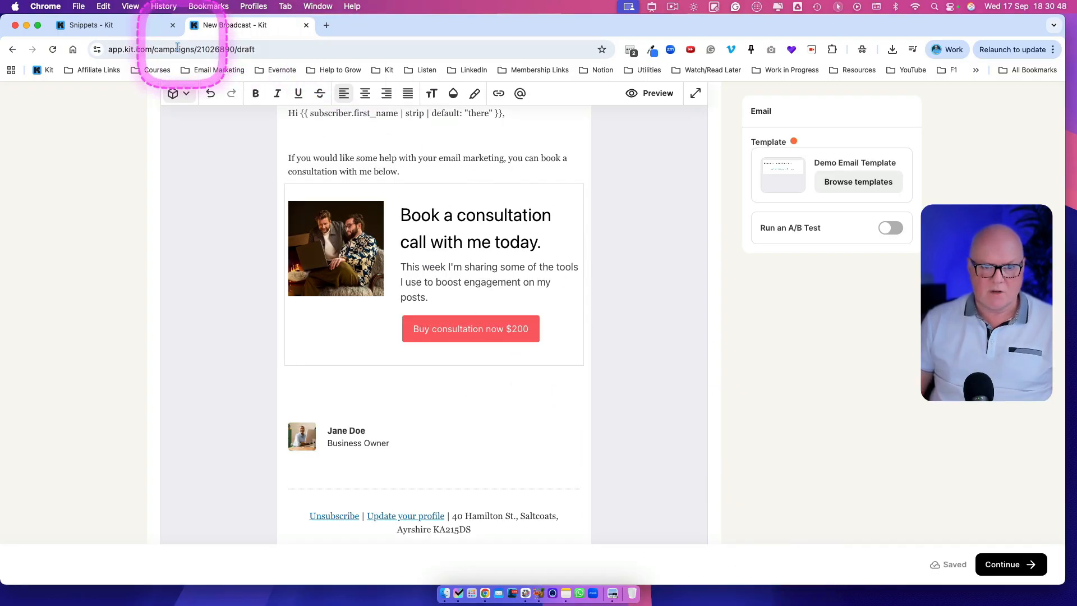
Step: Reload the broadcast and review the updated consultation snippet in the email
left_click(52, 49)
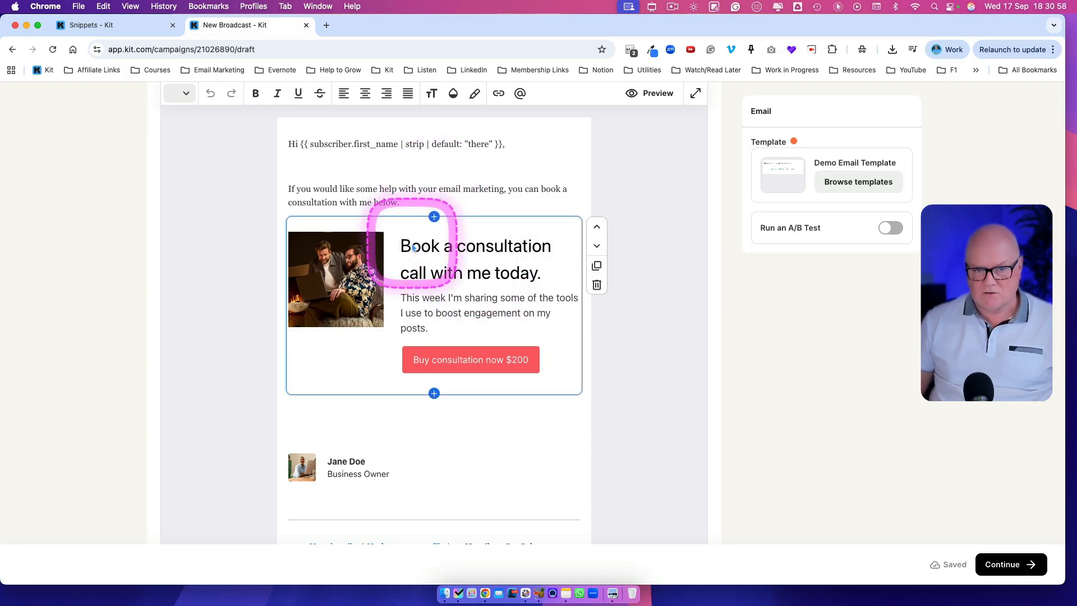
scroll(505, 337, "down", 2)
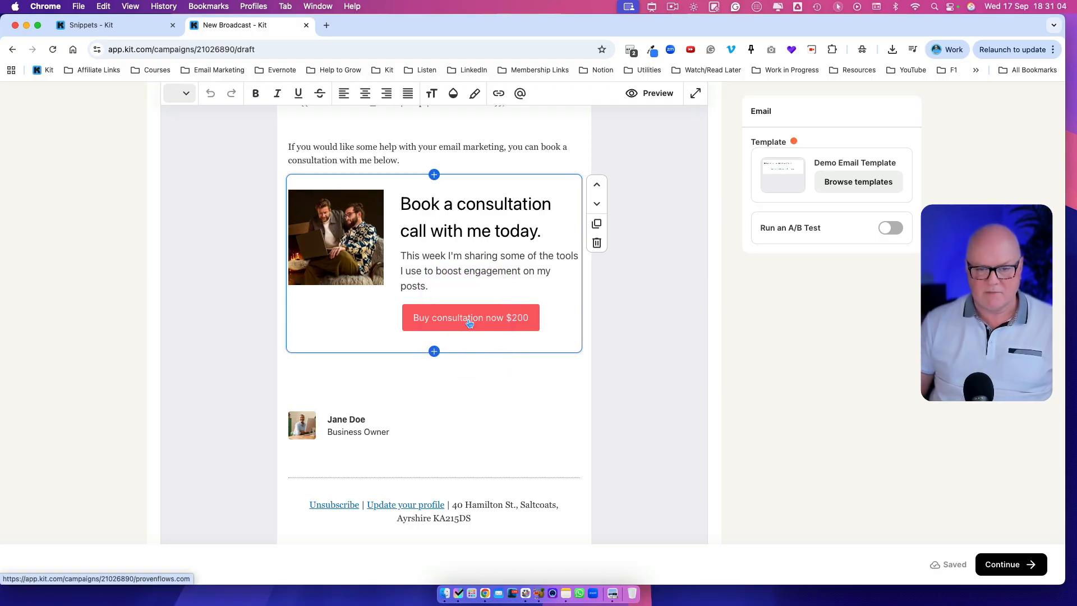
scroll(483, 330, "up", 4)
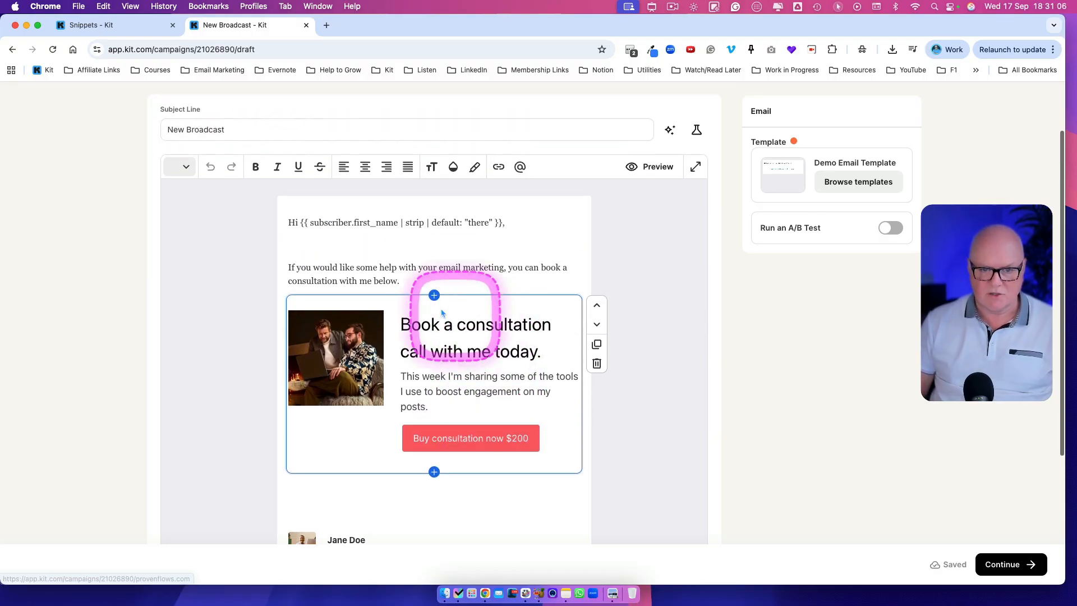